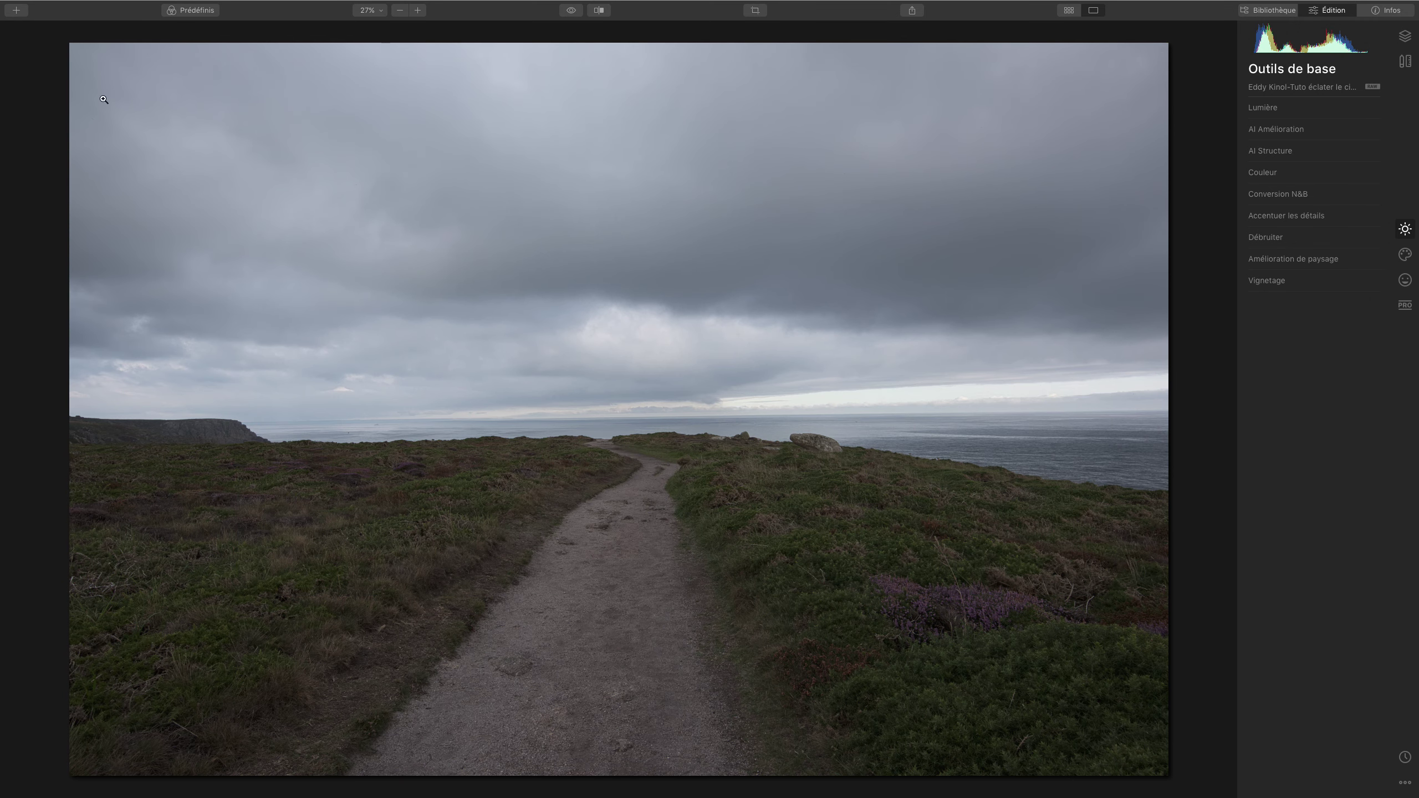
- Add the Dramatic weather look collection from its .mplumpack file to the Luminar Looks
{"action": "left_click", "coordinate": [89, 6]}
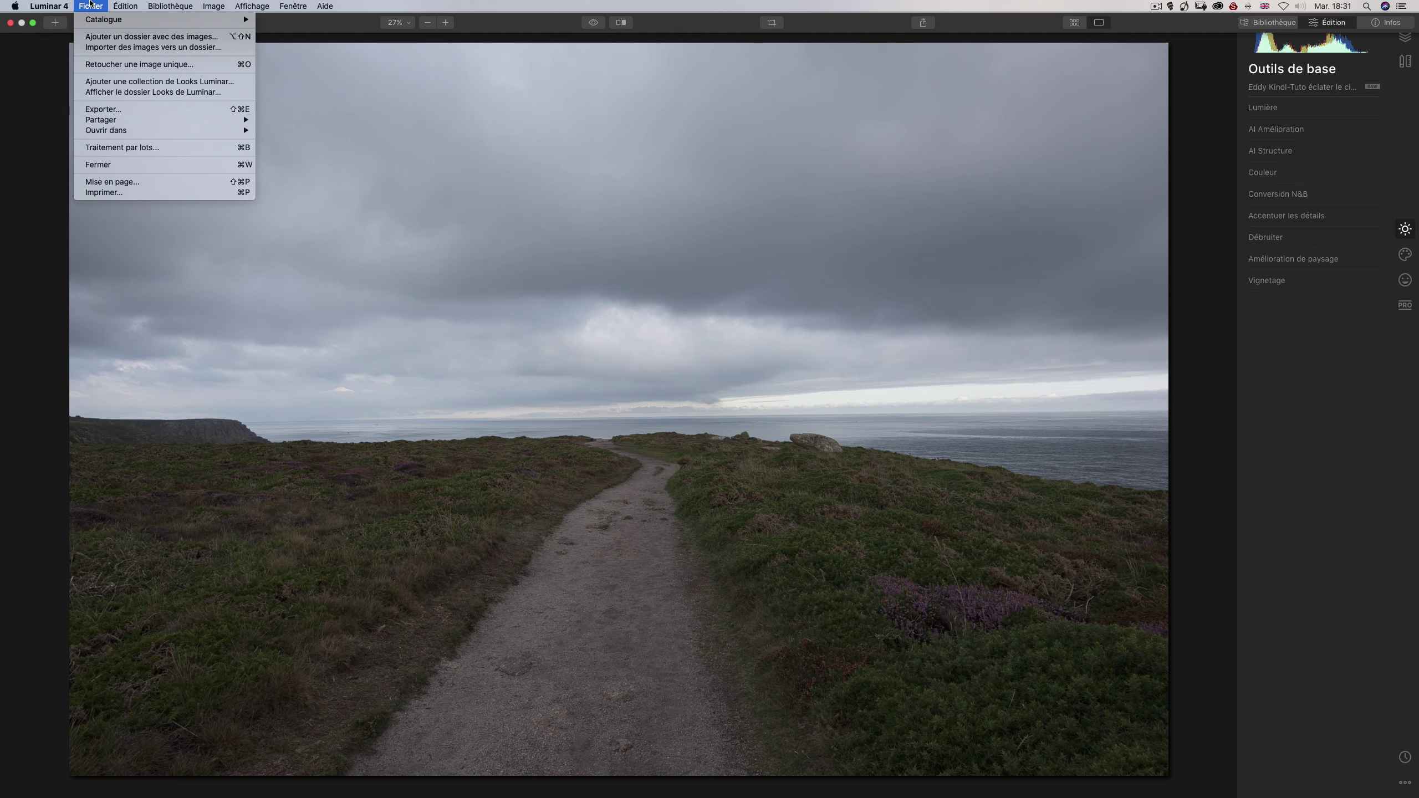
{"action": "left_click", "coordinate": [142, 81]}
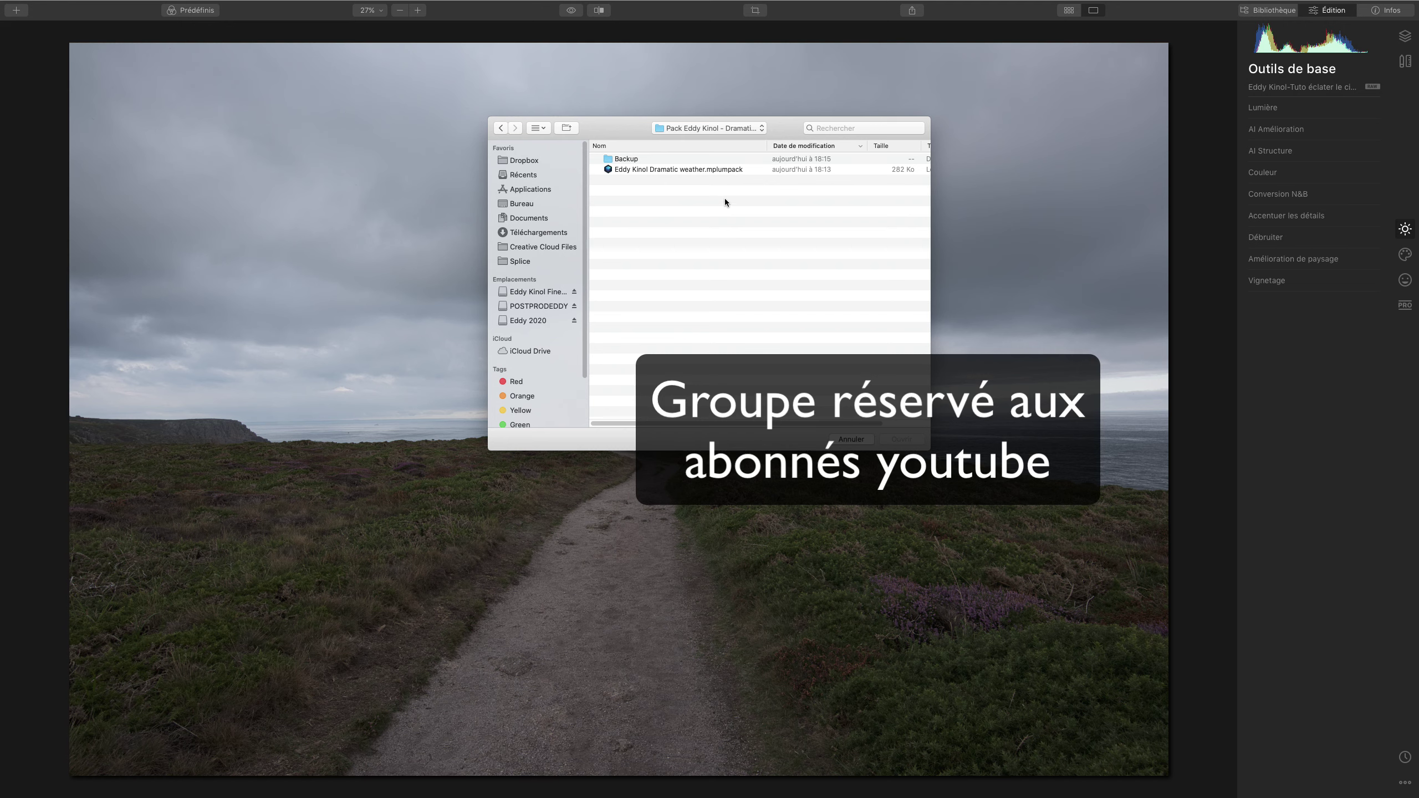
{"action": "left_click", "coordinate": [660, 170]}
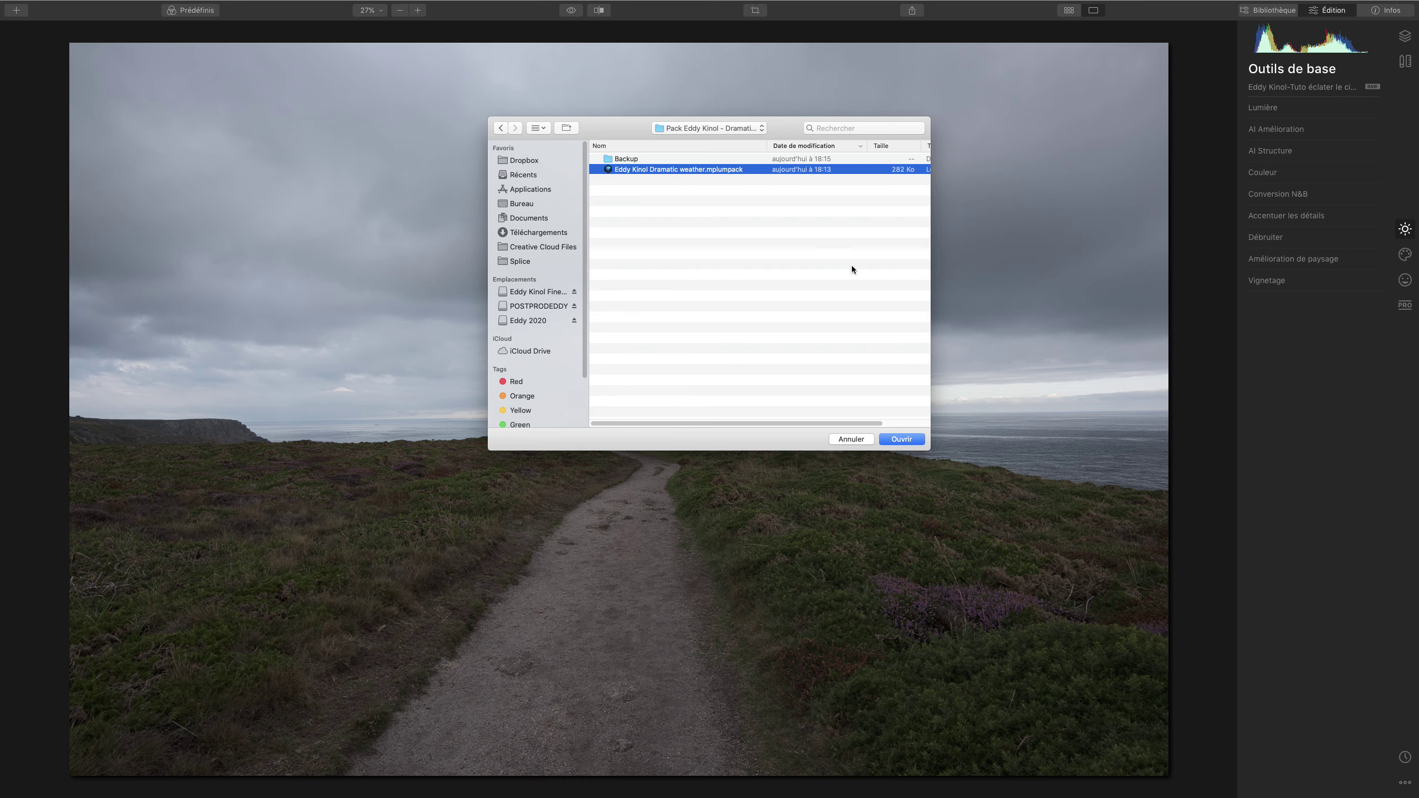
{"action": "double_click", "coordinate": [710, 169]}
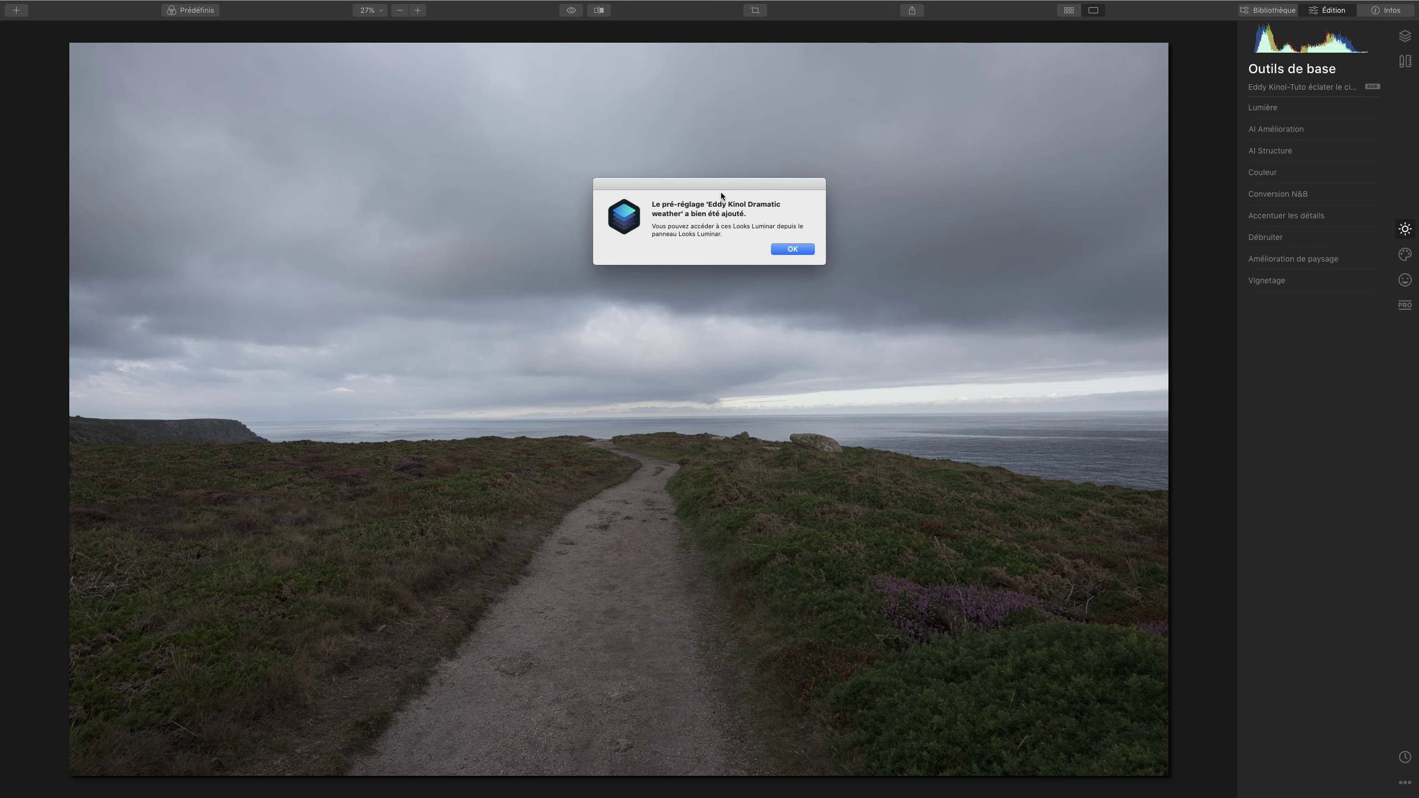
{"action": "left_click", "coordinate": [789, 247]}
{"action": "left_click", "coordinate": [789, 249]}
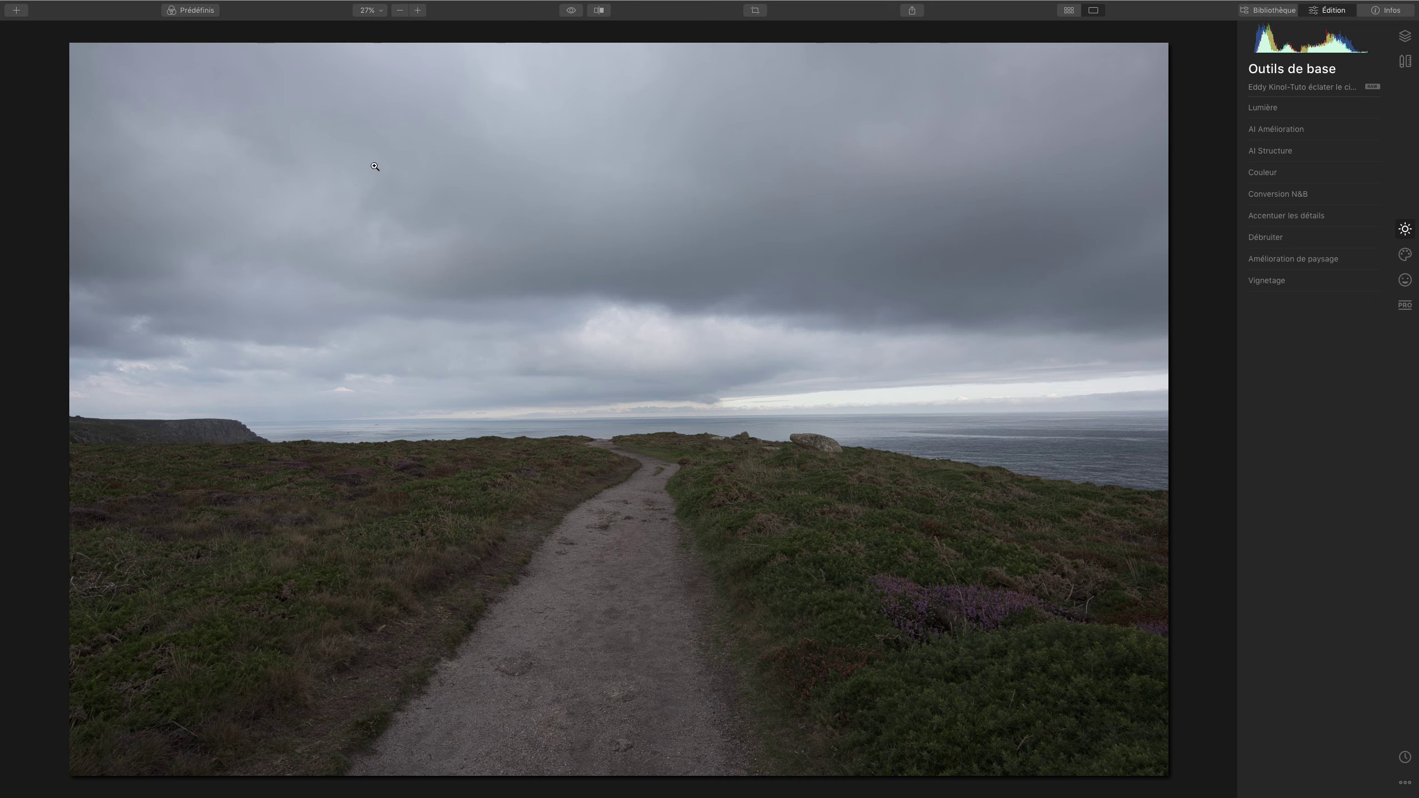
- Show the presets, view the gallery of look collections, and apply the first look of the Dramatic weather collection
{"action": "left_click", "coordinate": [201, 11]}
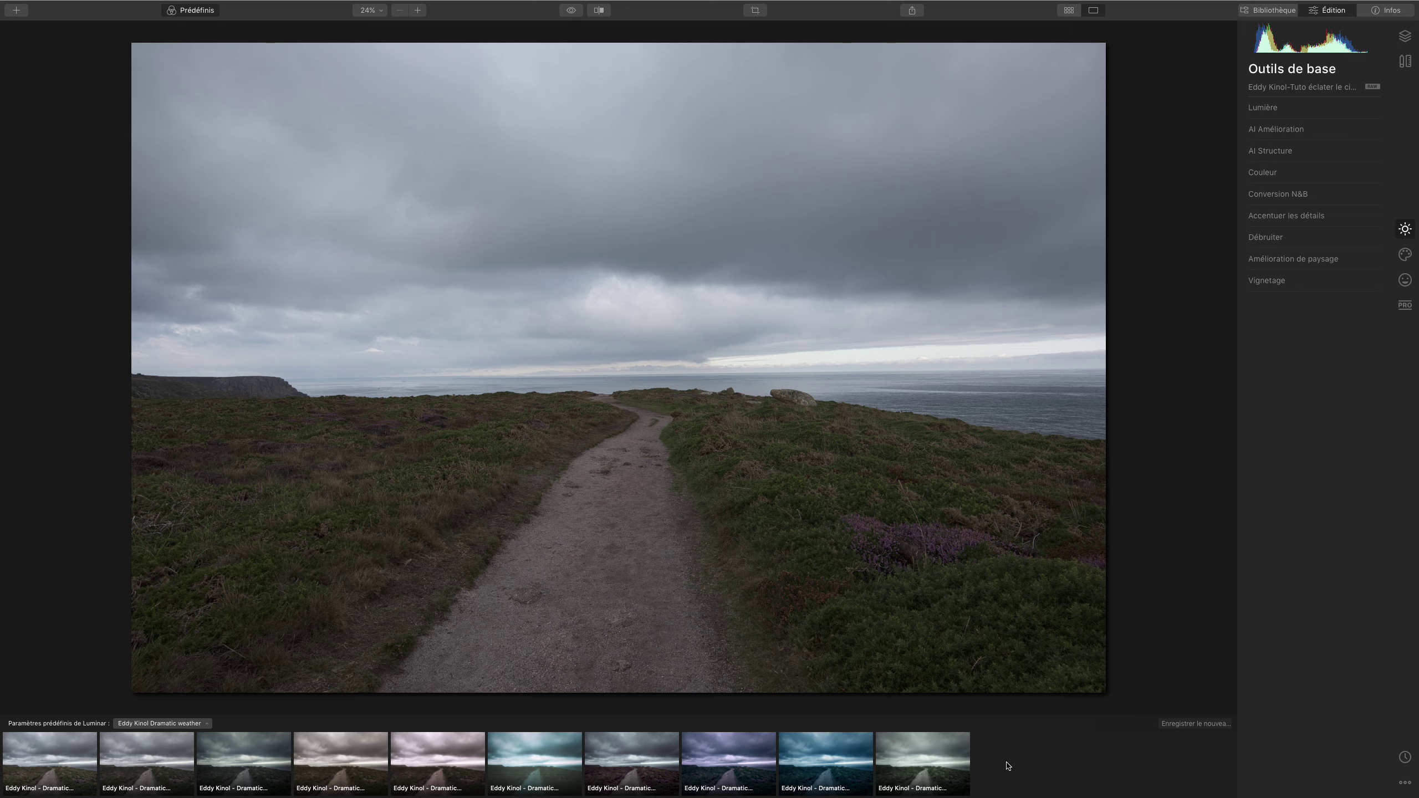
{"action": "left_click", "coordinate": [207, 724]}
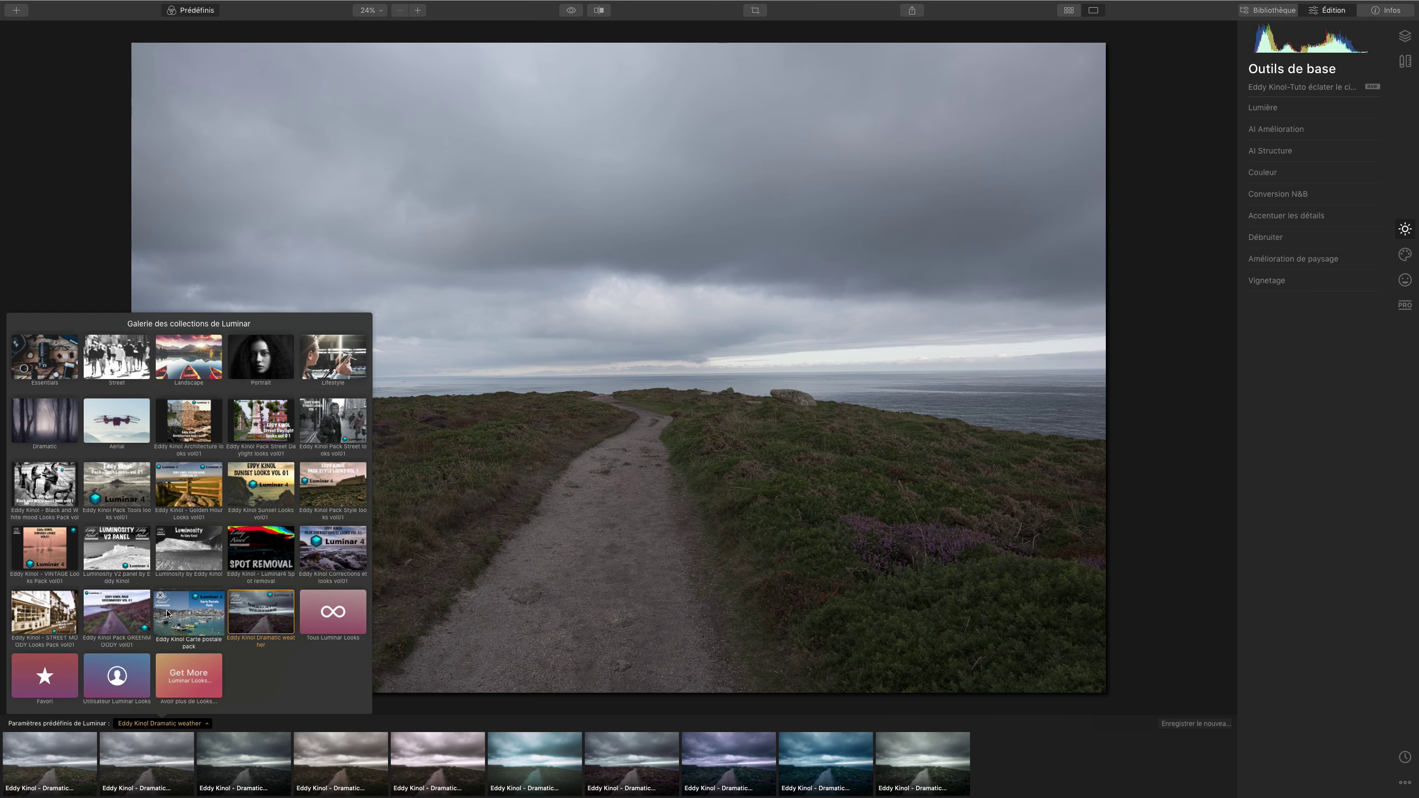
{"action": "left_click", "coordinate": [1089, 762]}
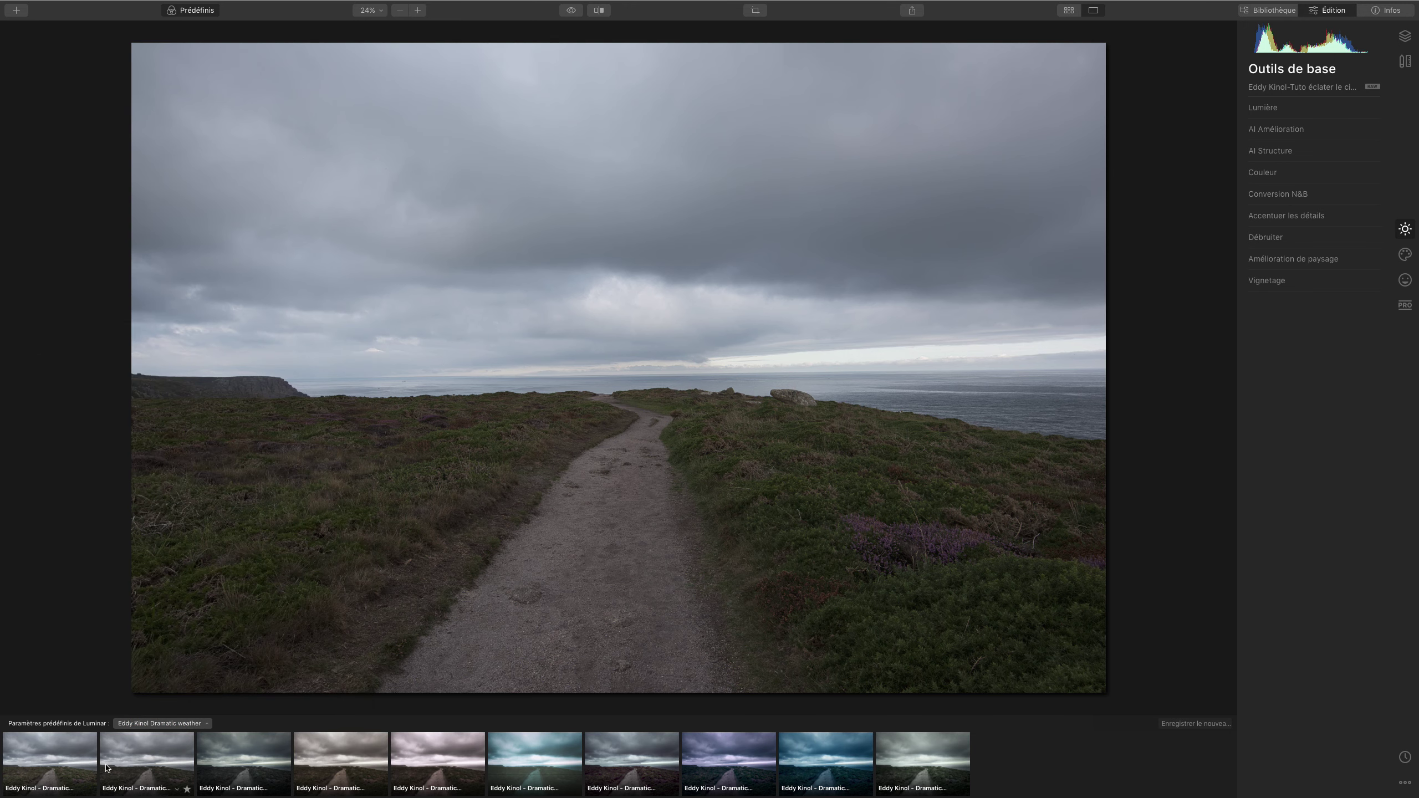
{"action": "left_click", "coordinate": [27, 745]}
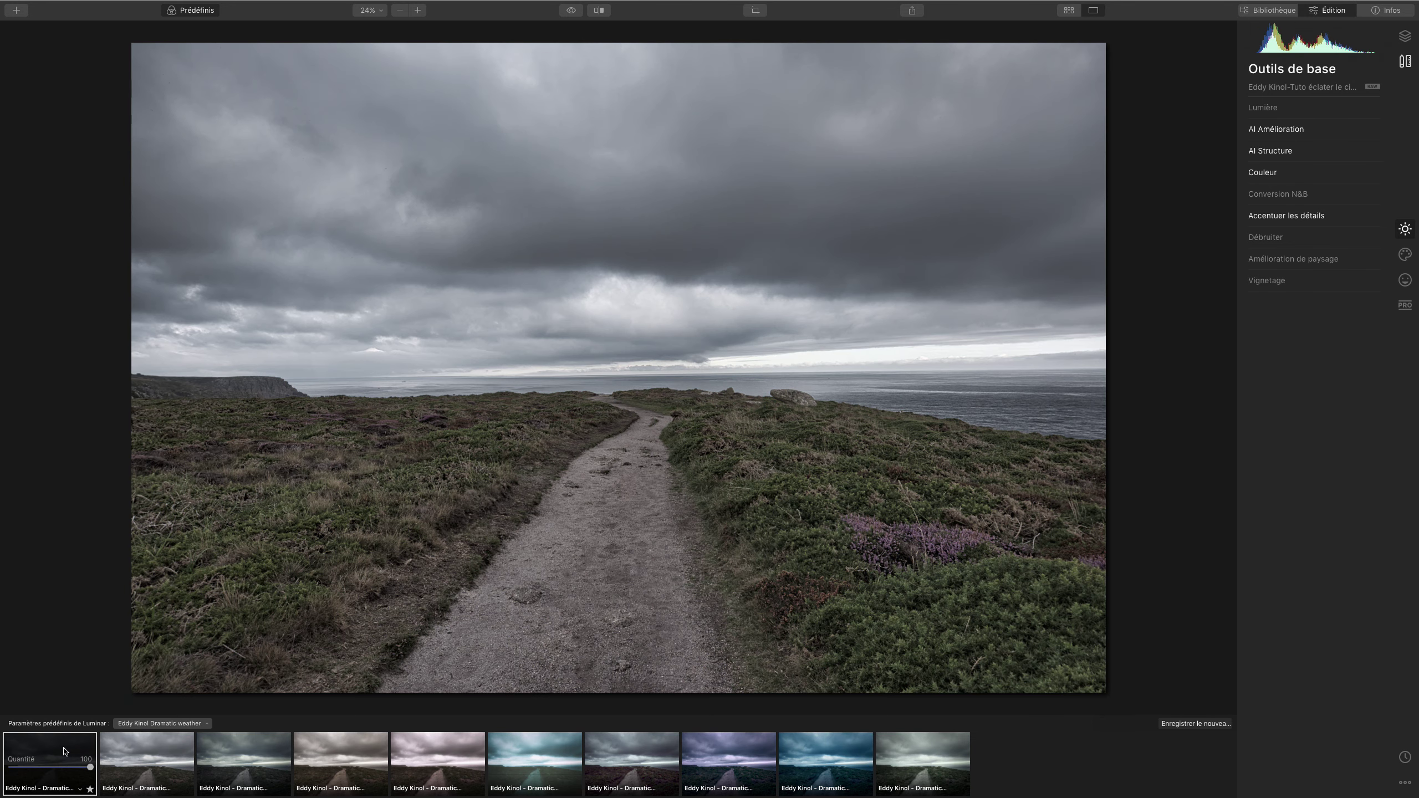
- Examine the Objectif et géométrie settings, including the chromatic aberration and fringe corrections, used with the first look
{"action": "left_click", "coordinate": [1404, 61]}
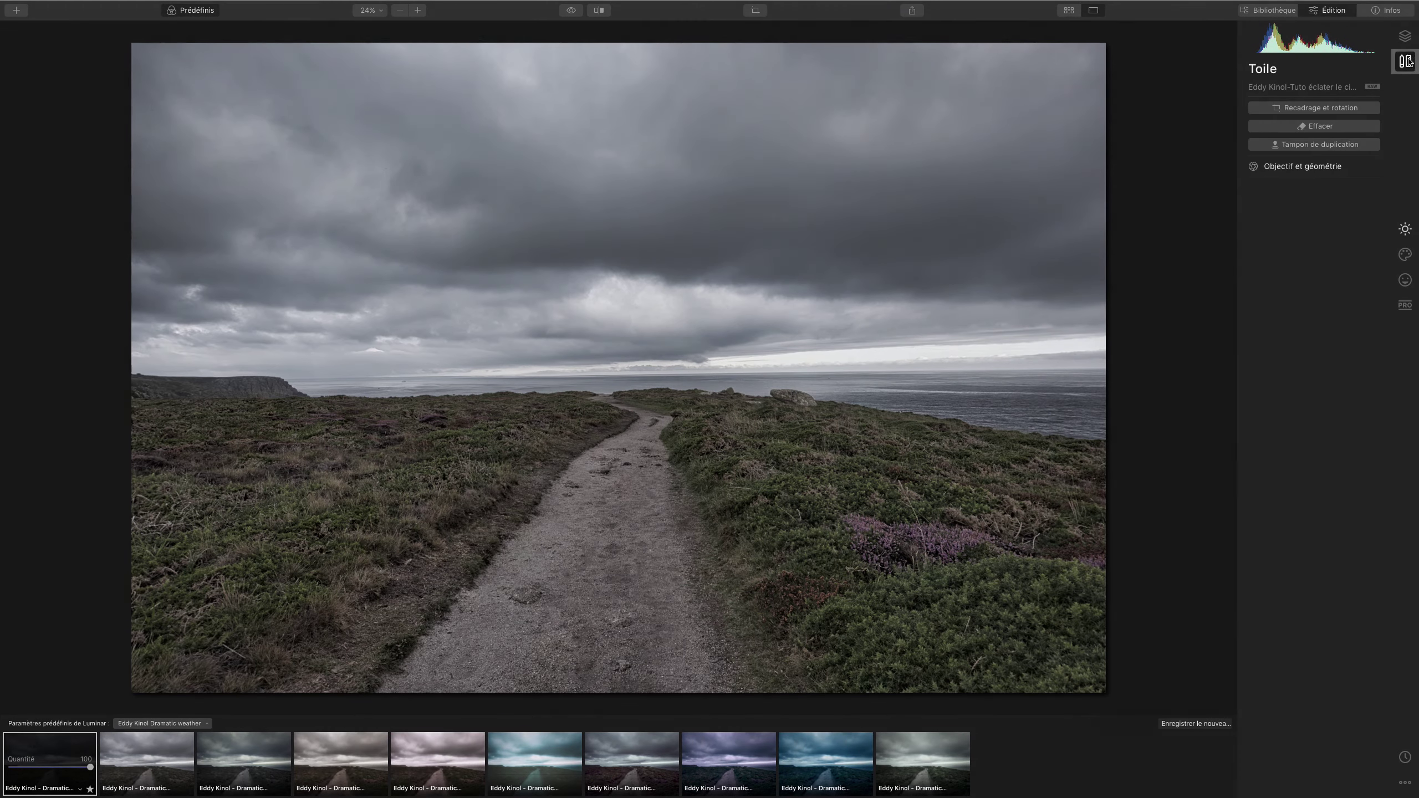
{"action": "left_click", "coordinate": [1307, 167]}
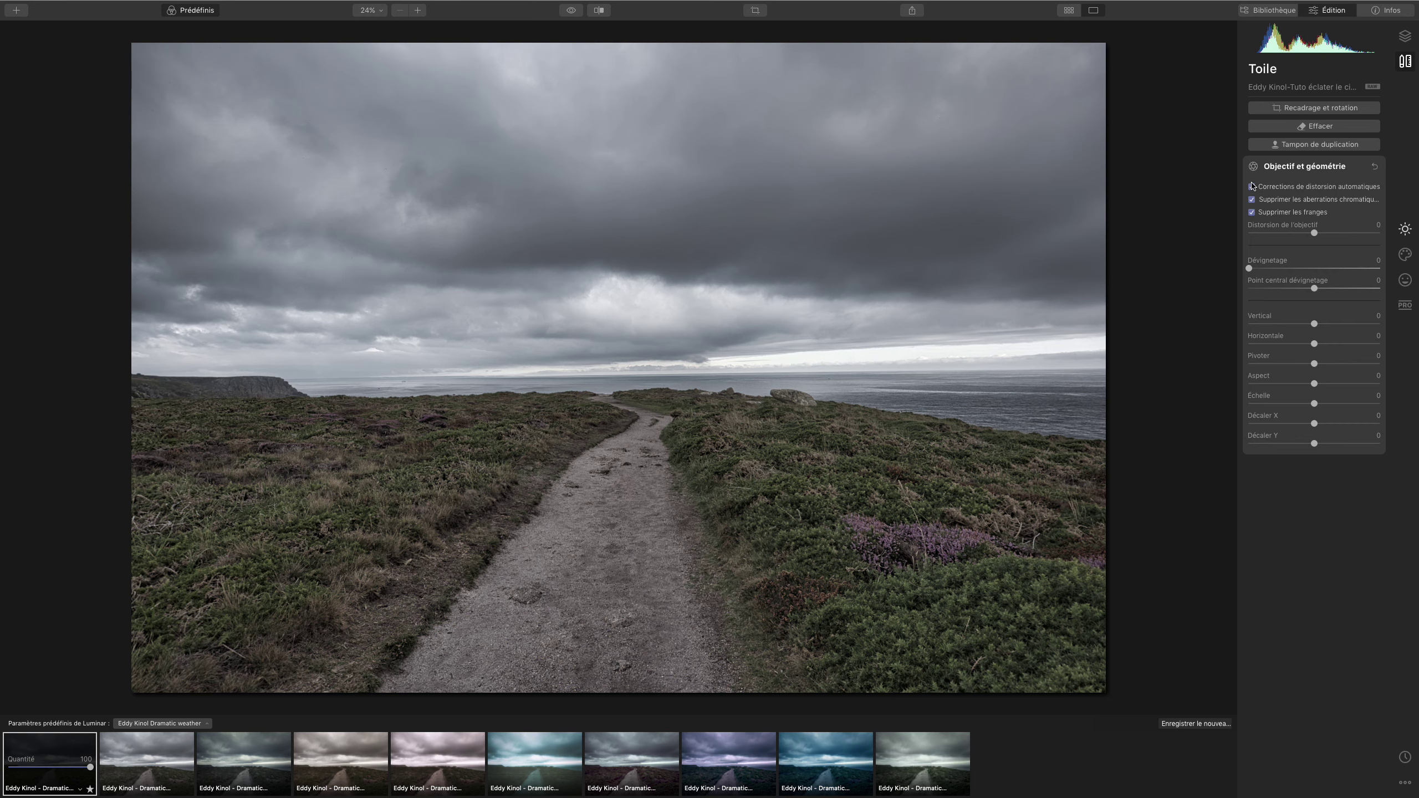
{"action": "left_click", "coordinate": [1252, 199]}
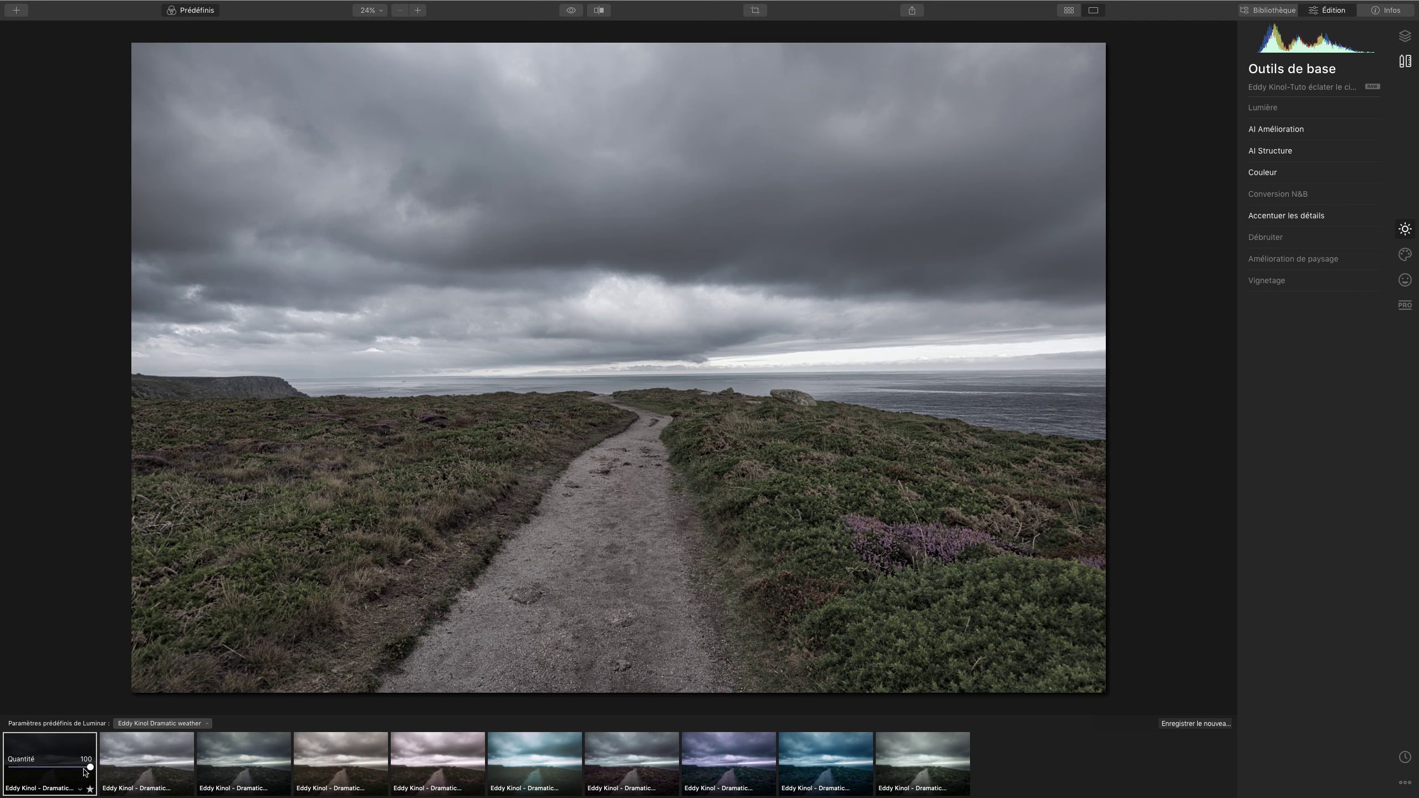
- Try out the first look's amount and the layer's Nombre de réglages, leaving both at 100
{"action": "mouse_move", "coordinate": [86, 772]}
{"action": "left_mouse_down"}
{"action": "mouse_move", "coordinate": [1, 773]}
{"action": "mouse_move", "coordinate": [92, 767]}
{"action": "left_mouse_up"}
{"action": "left_click", "coordinate": [1405, 36]}
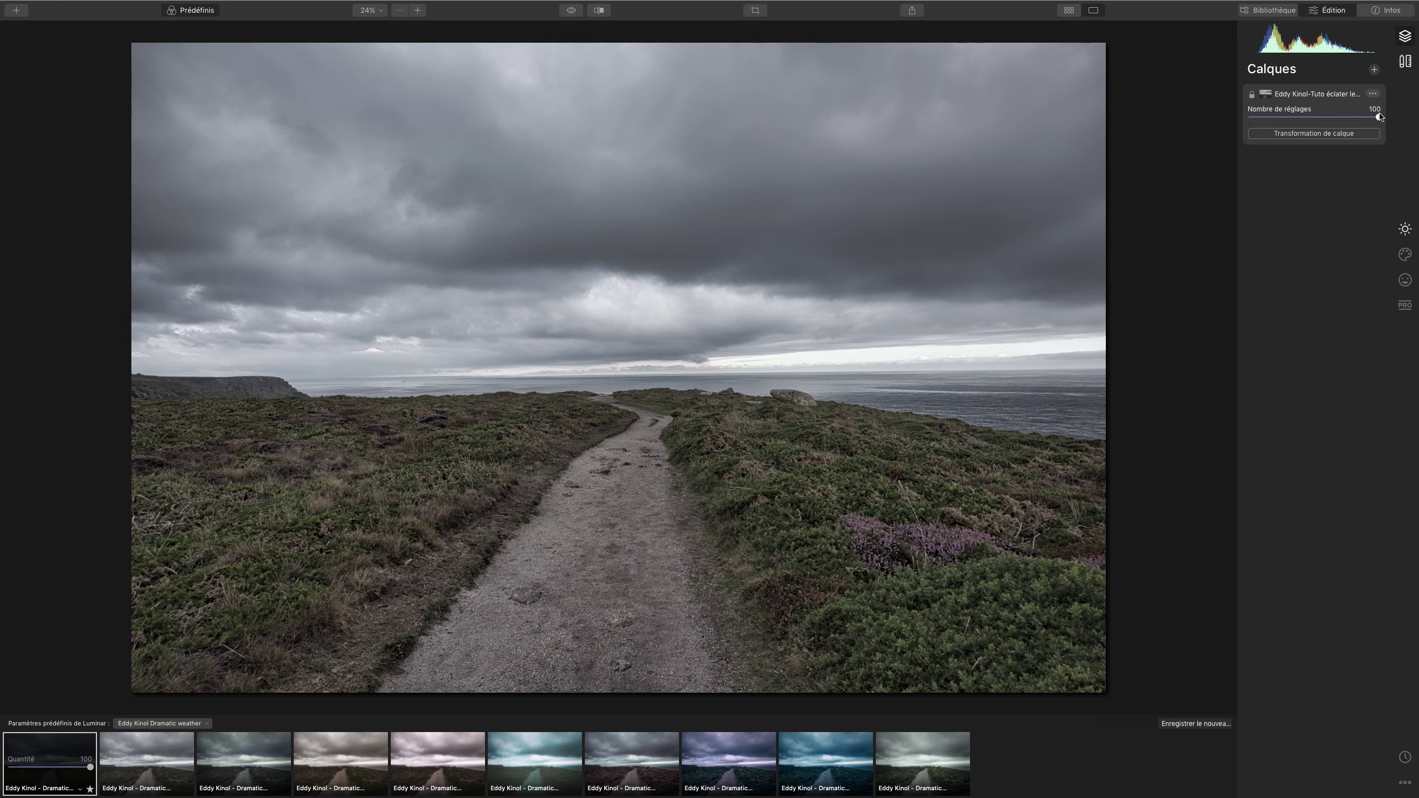
{"action": "left_click_drag", "start_coordinate": [1380, 117], "coordinate": [1417, 115]}
{"action": "left_click", "coordinate": [1408, 44]}
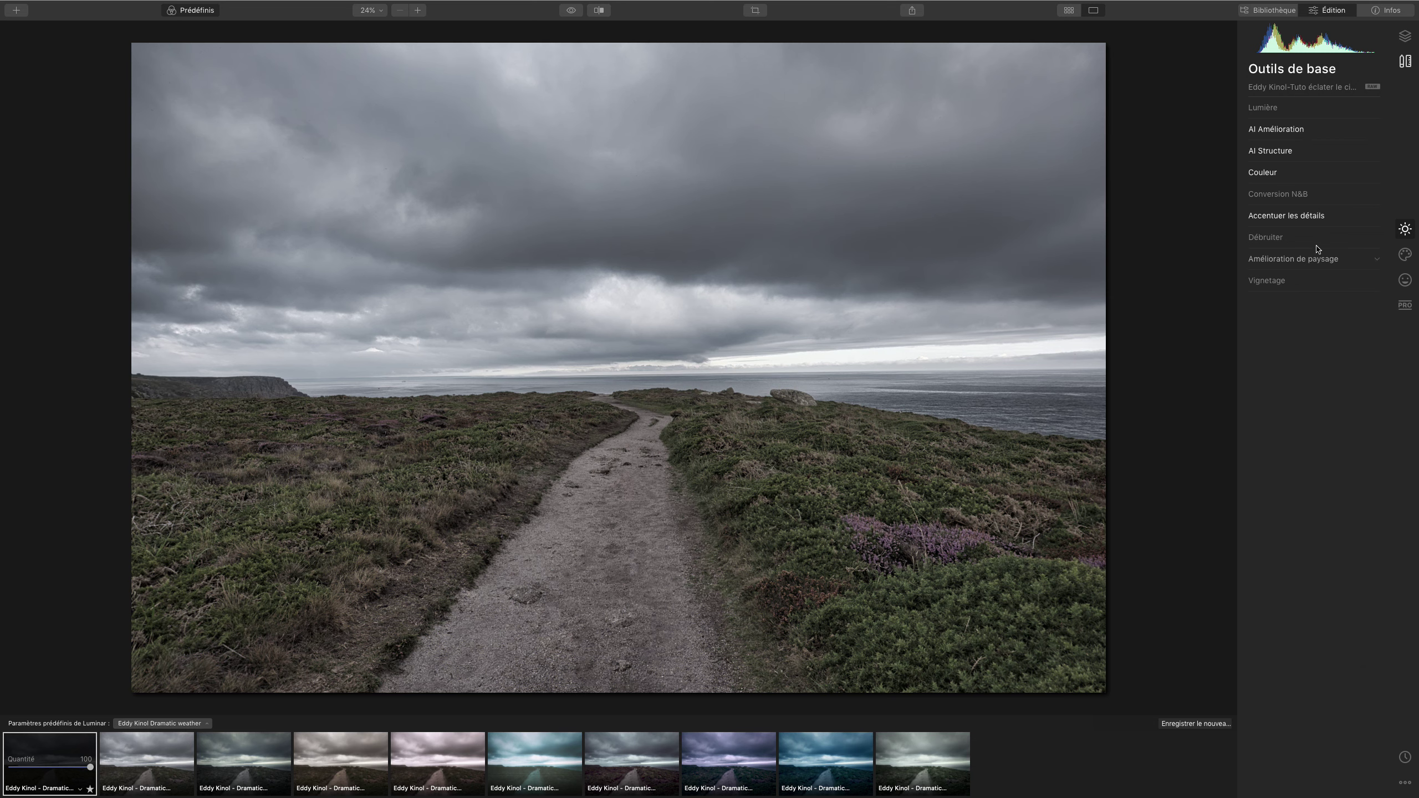
- Examine the look's Accentuer les détails settings and compare the photo before and after the edit
{"action": "left_click", "coordinate": [1299, 215]}
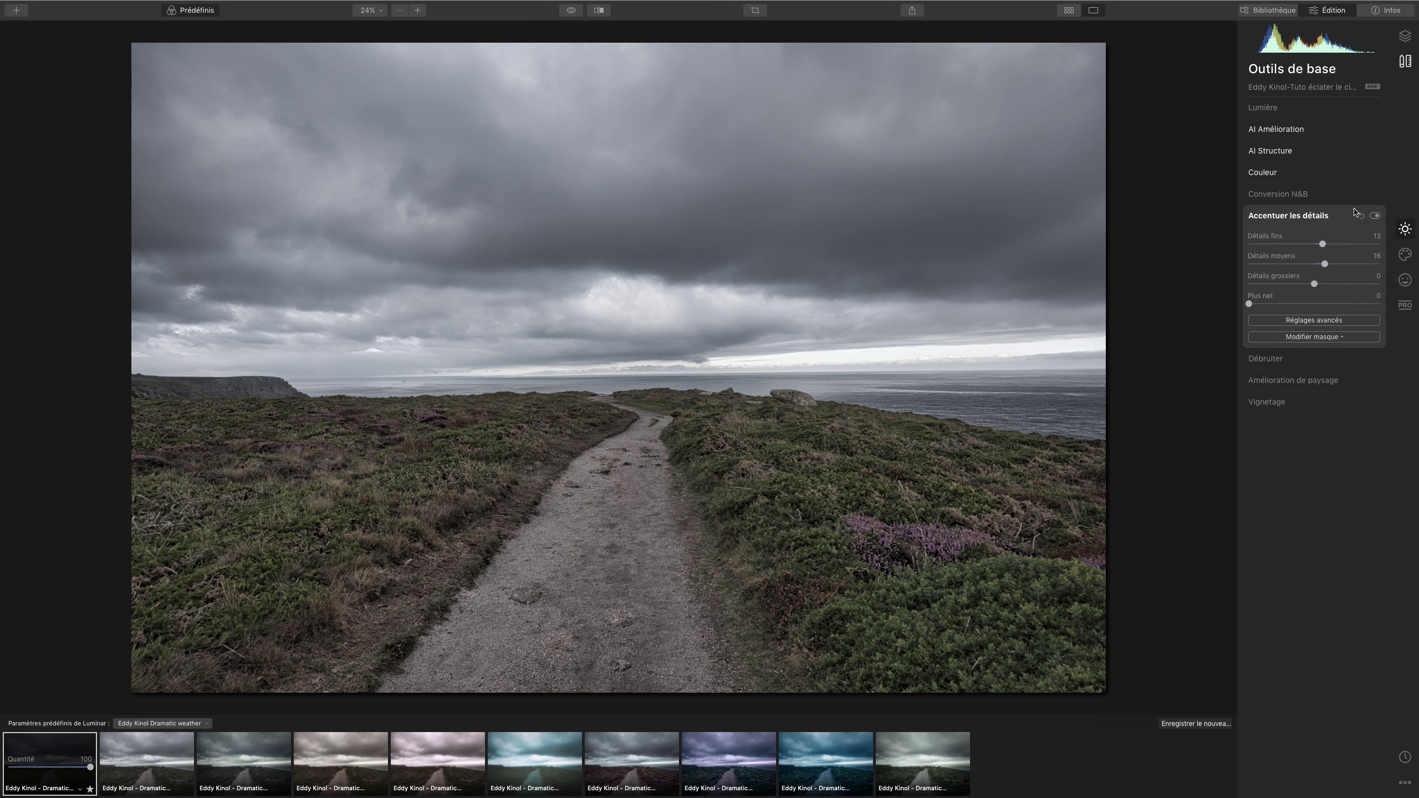
{"action": "left_click", "coordinate": [1322, 216]}
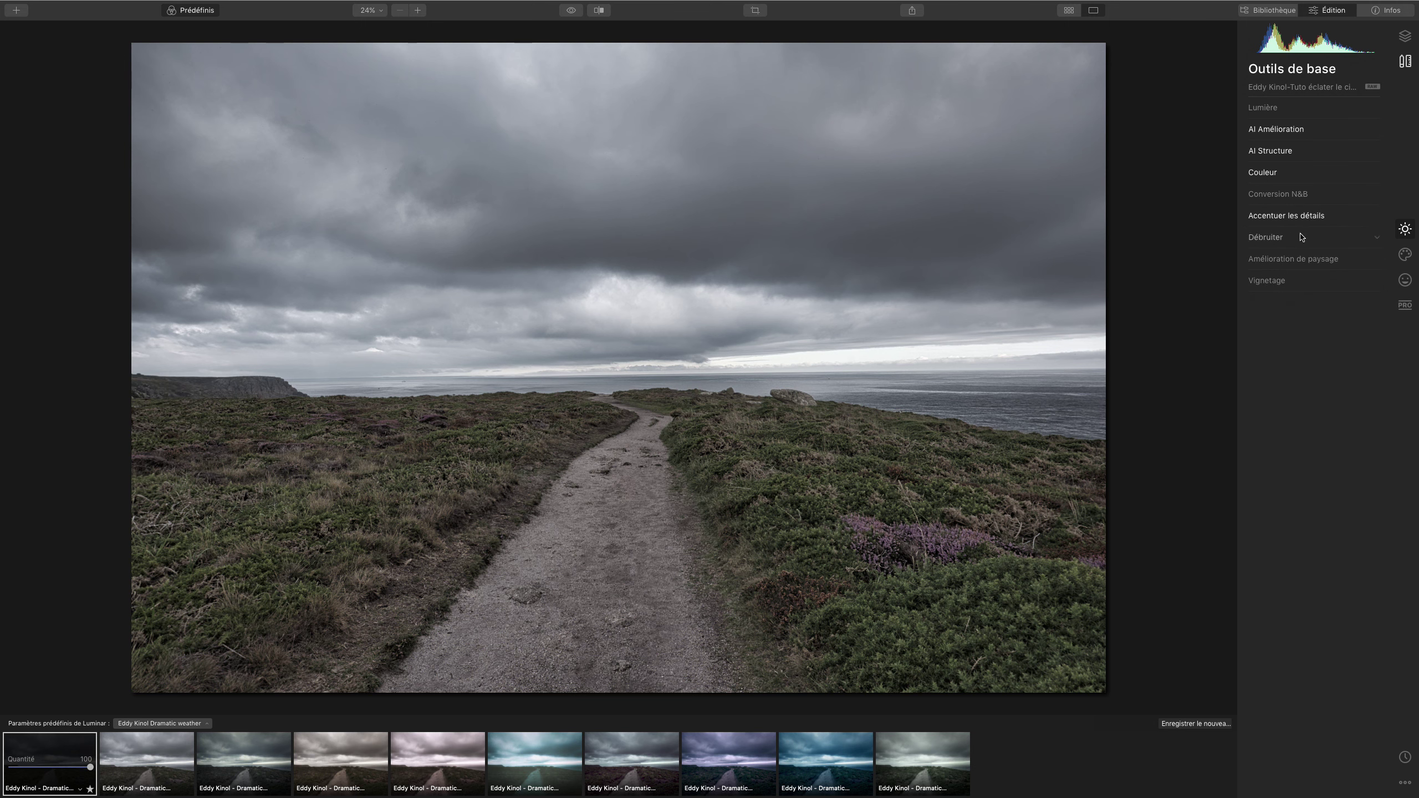
{"action": "left_click", "coordinate": [571, 10]}
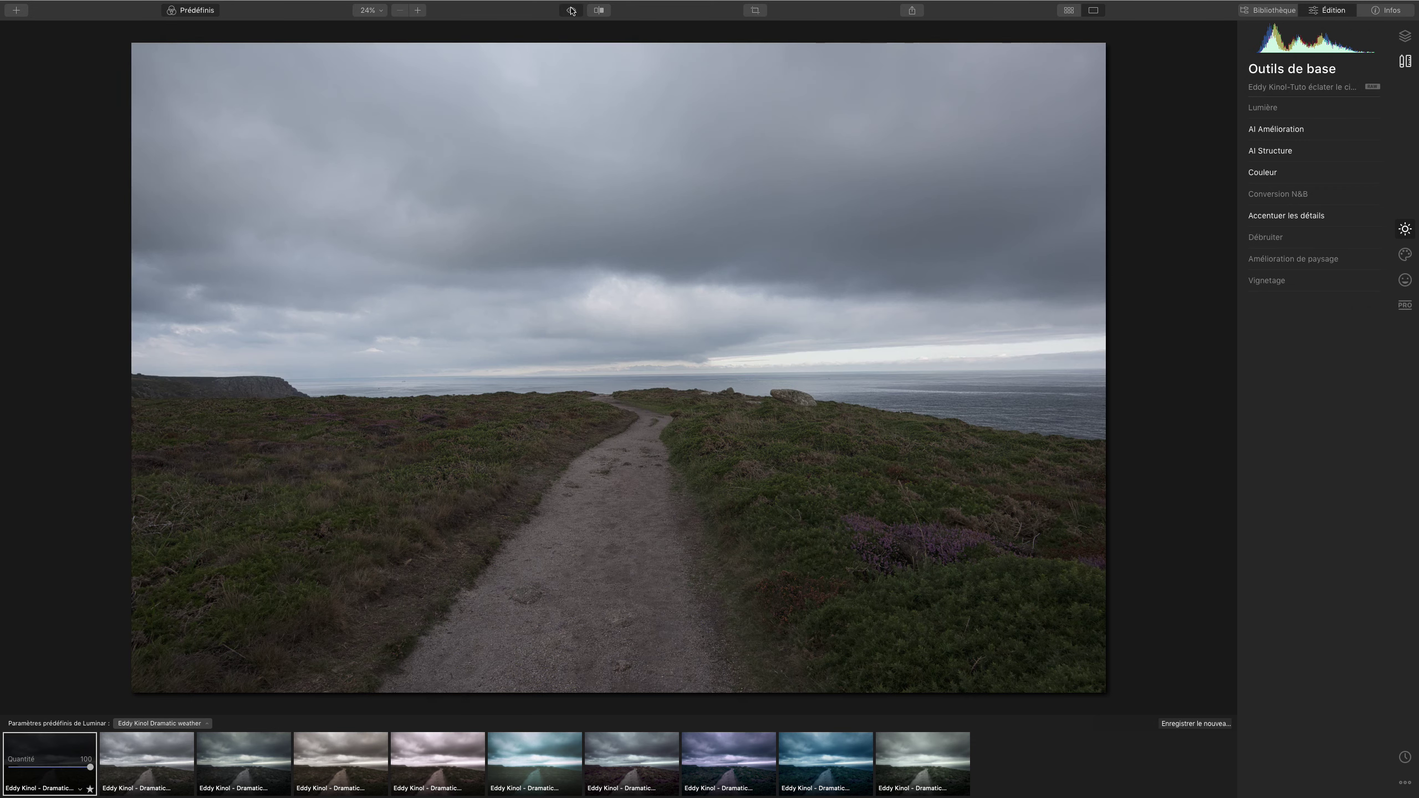
{"action": "left_click", "coordinate": [571, 9]}
- Reduce the first look's amount to 60 and compare the result with the original photo
{"action": "left_click", "coordinate": [58, 768]}
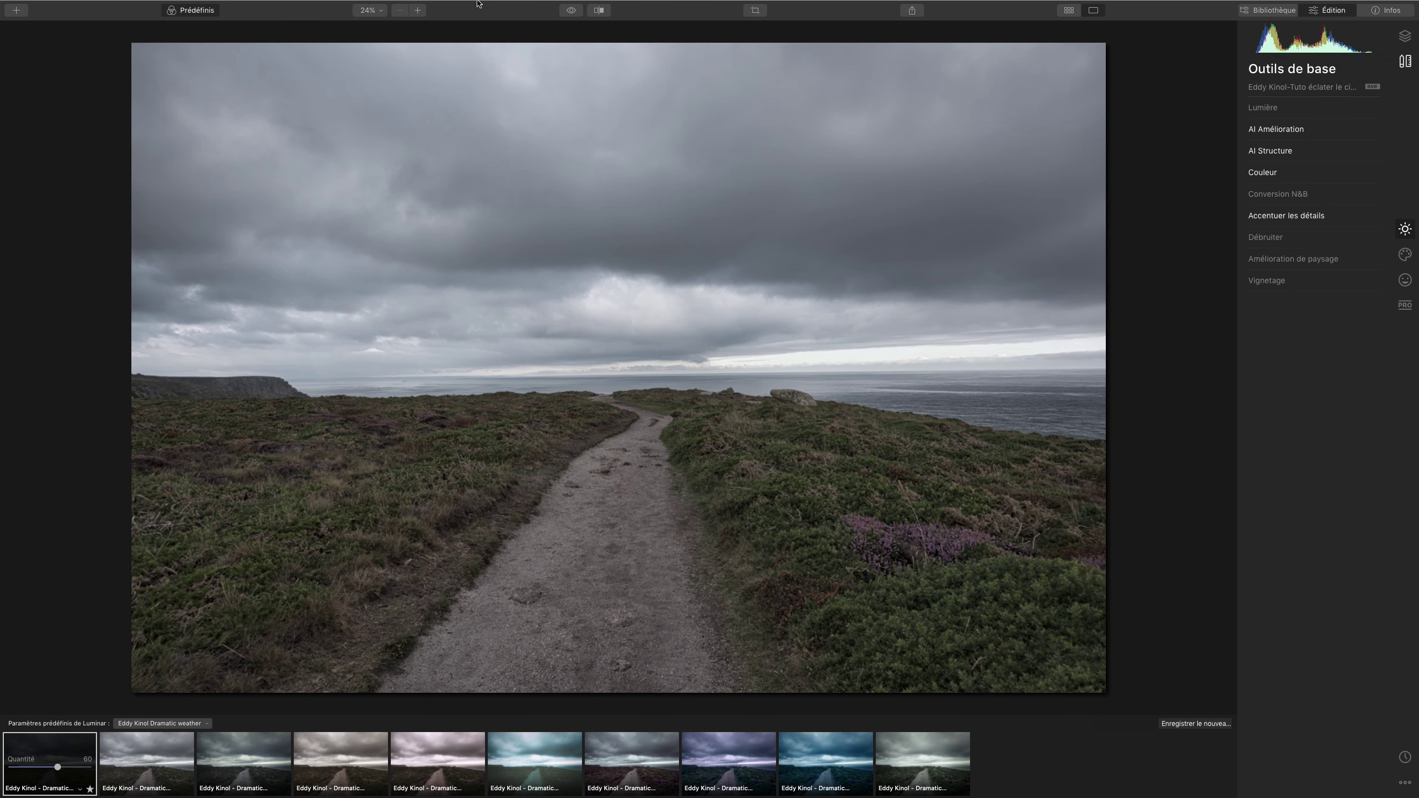
{"action": "left_click", "coordinate": [571, 10]}
{"action": "left_click", "coordinate": [571, 10]}
- Apply the second through fifth looks of the collection in turn, trying the fourth look at an amount of about 73
{"action": "left_click", "coordinate": [134, 765]}
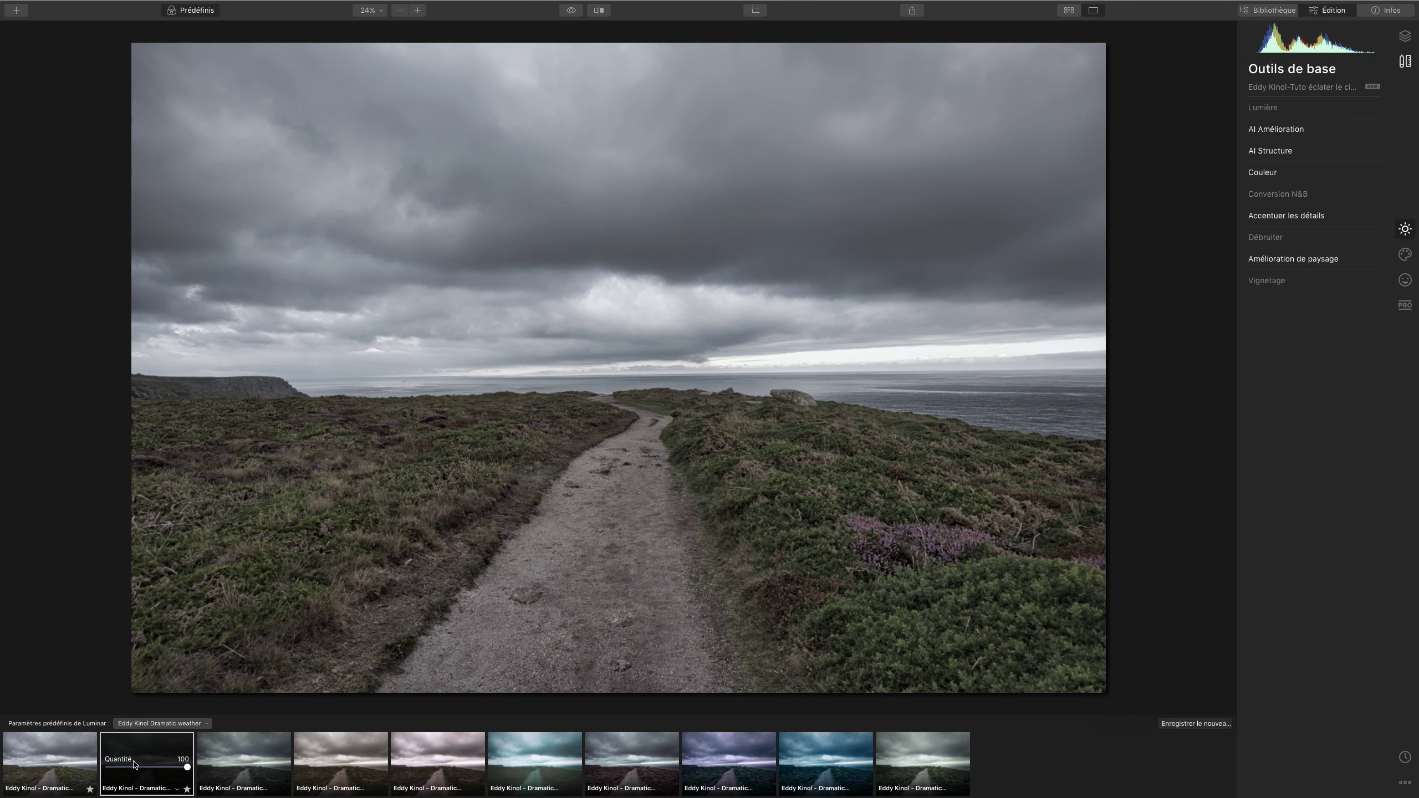
{"action": "left_click", "coordinate": [227, 762]}
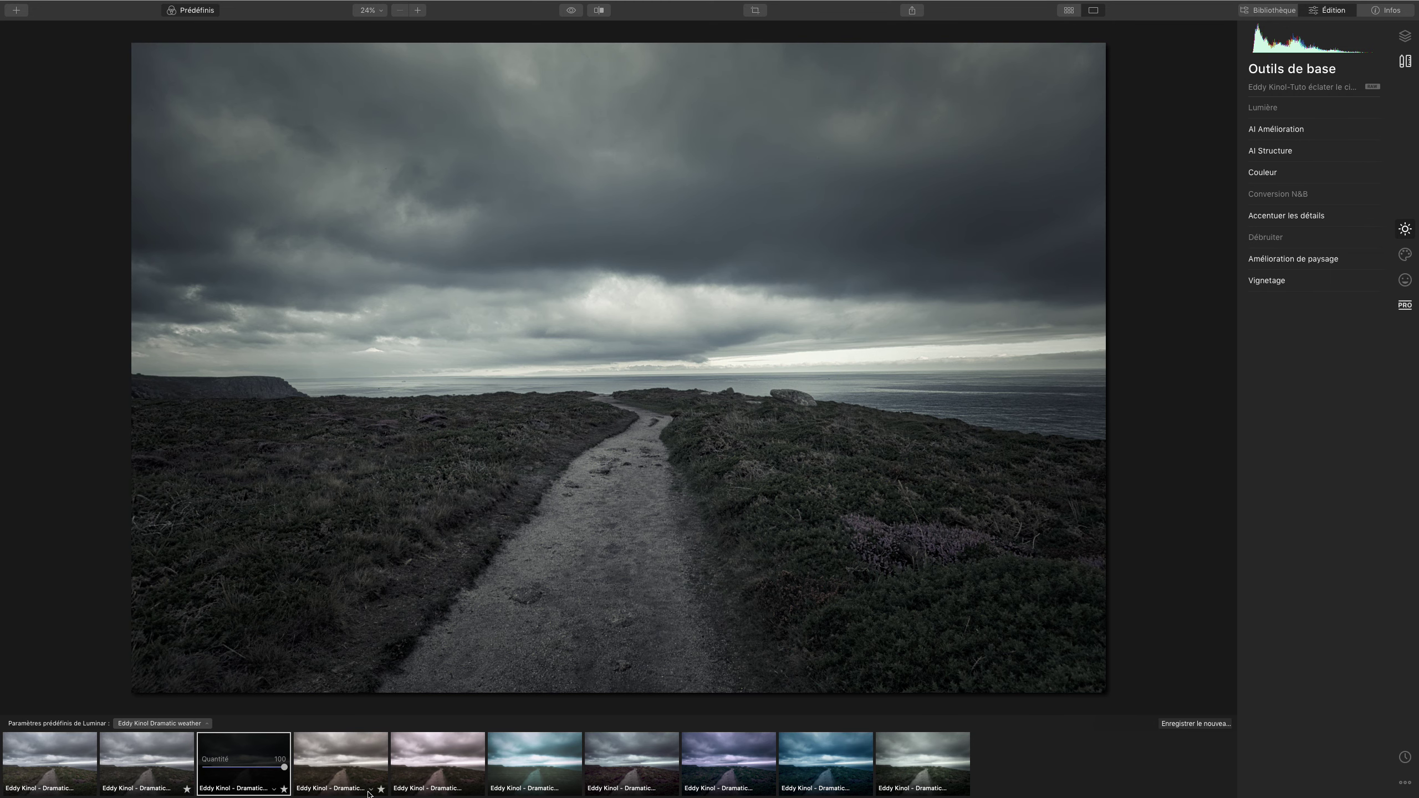
{"action": "left_click", "coordinate": [347, 765]}
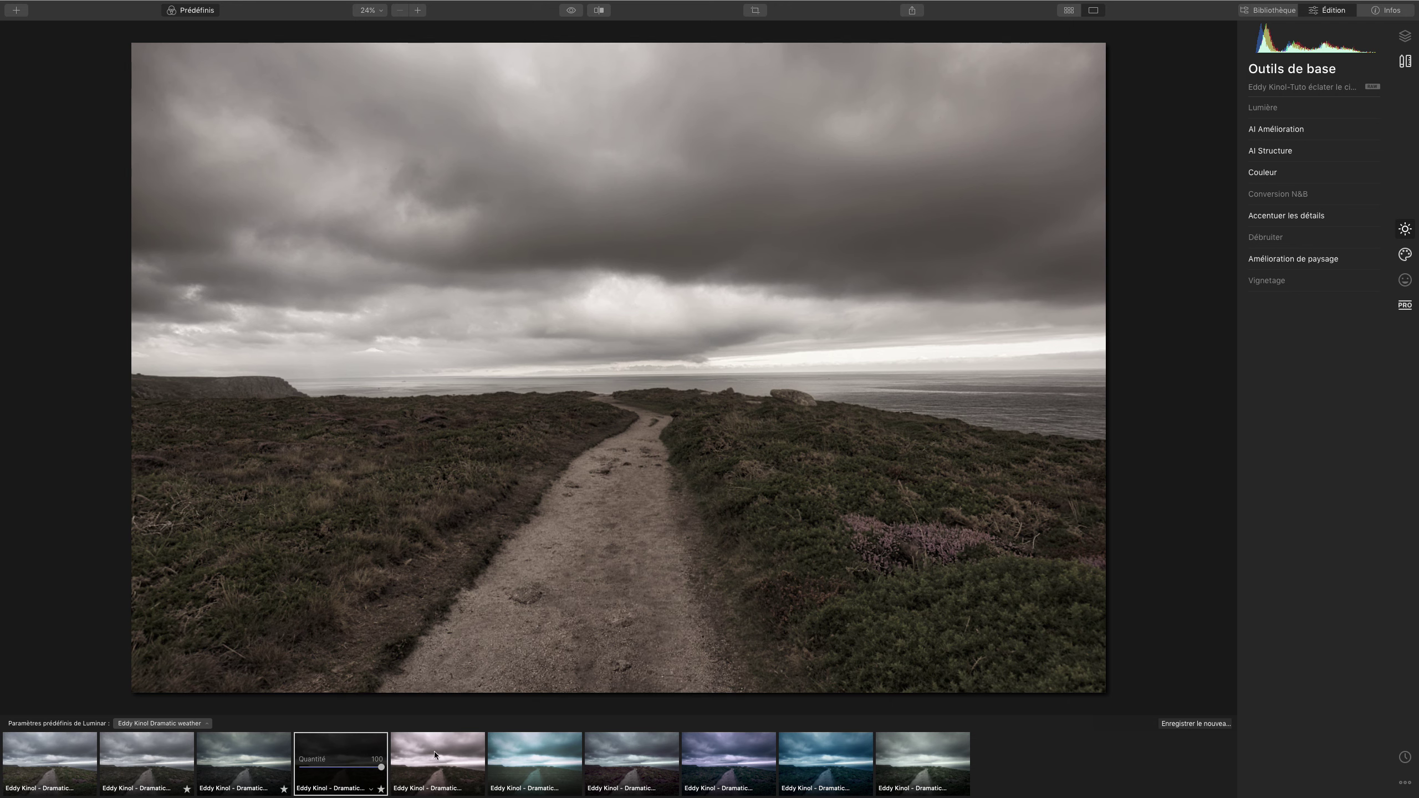
{"action": "left_click_drag", "start_coordinate": [381, 768], "coordinate": [359, 767]}
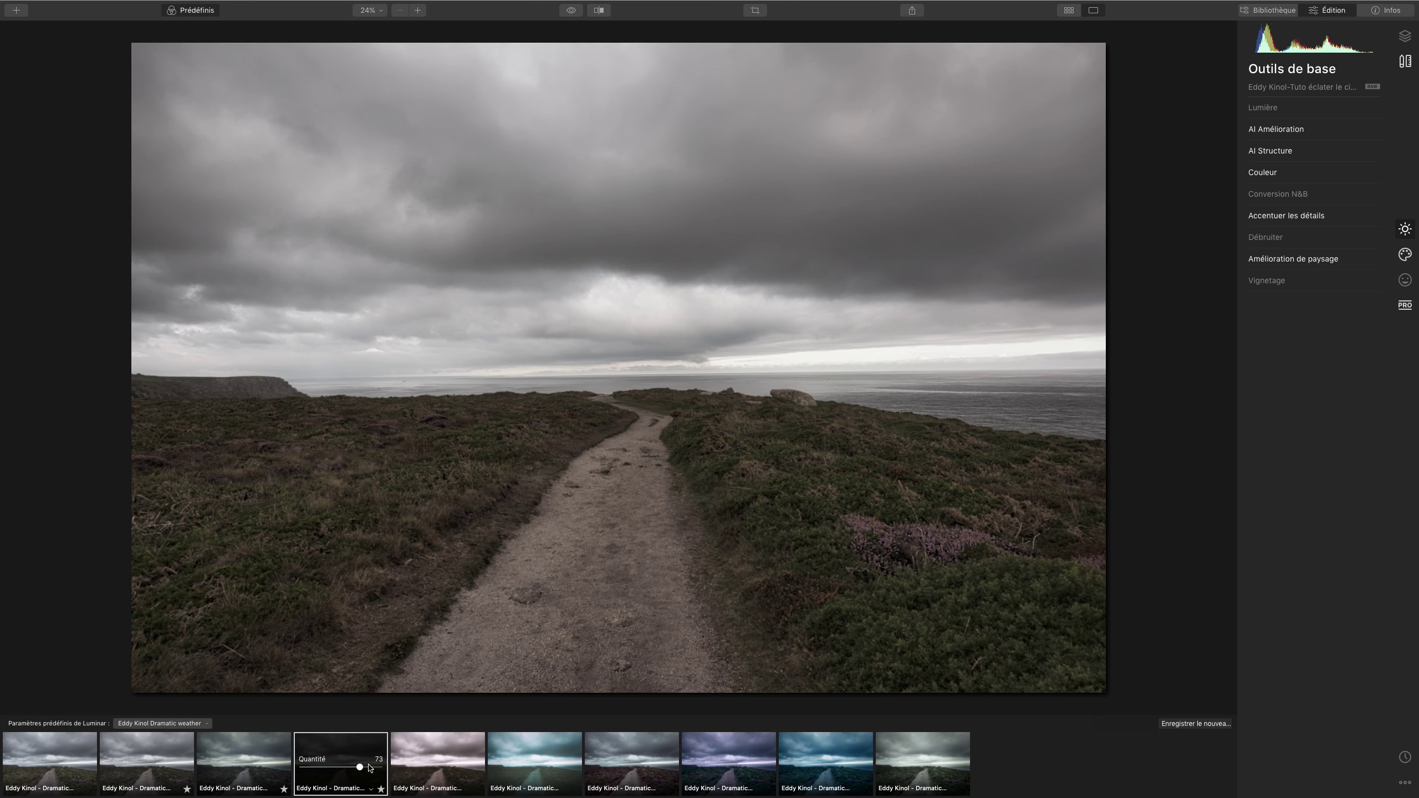
{"action": "left_click", "coordinate": [367, 768]}
{"action": "left_click", "coordinate": [447, 761]}
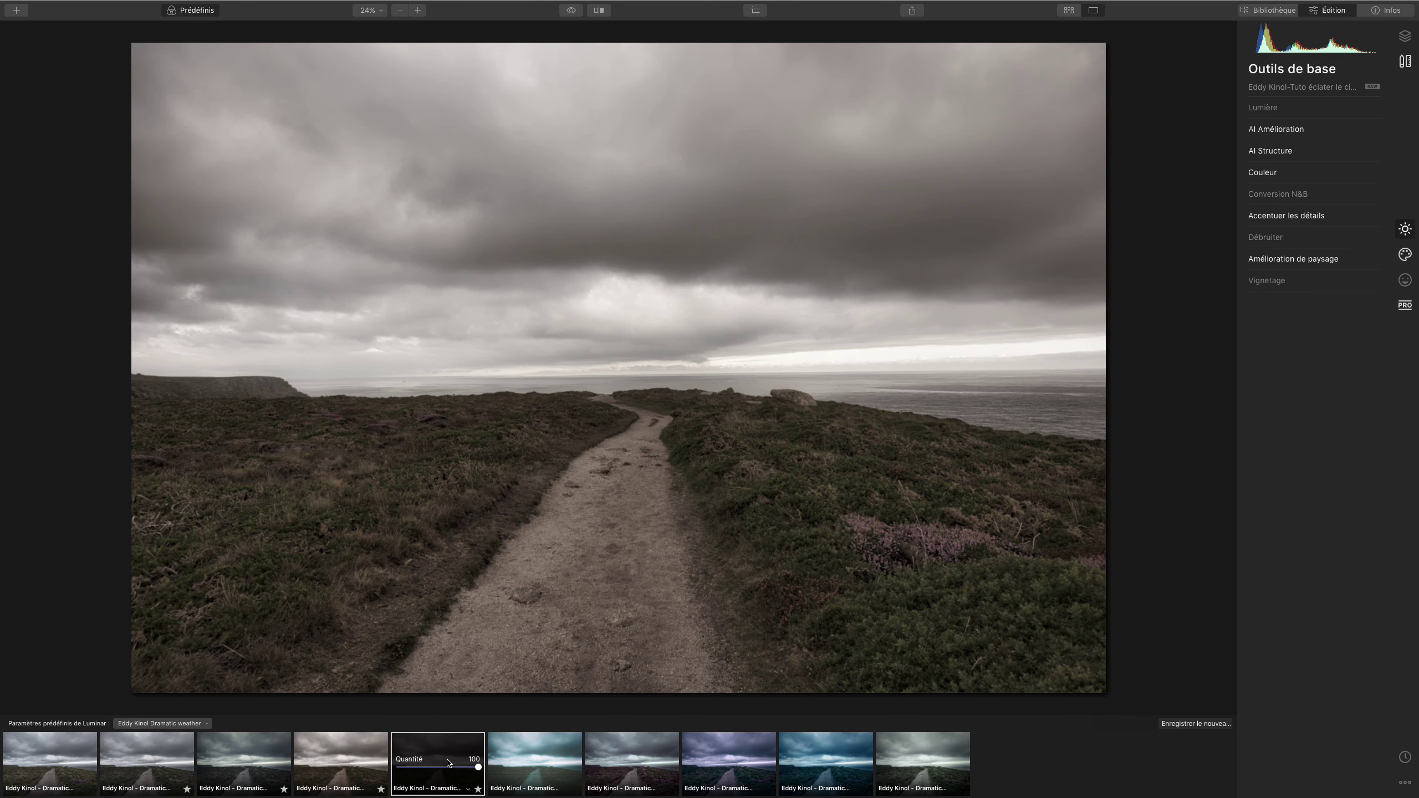
- Apply the sixth, teal-toned look, try amounts of 62, 100 and 0, and settle on about 38
{"action": "left_click", "coordinate": [535, 752]}
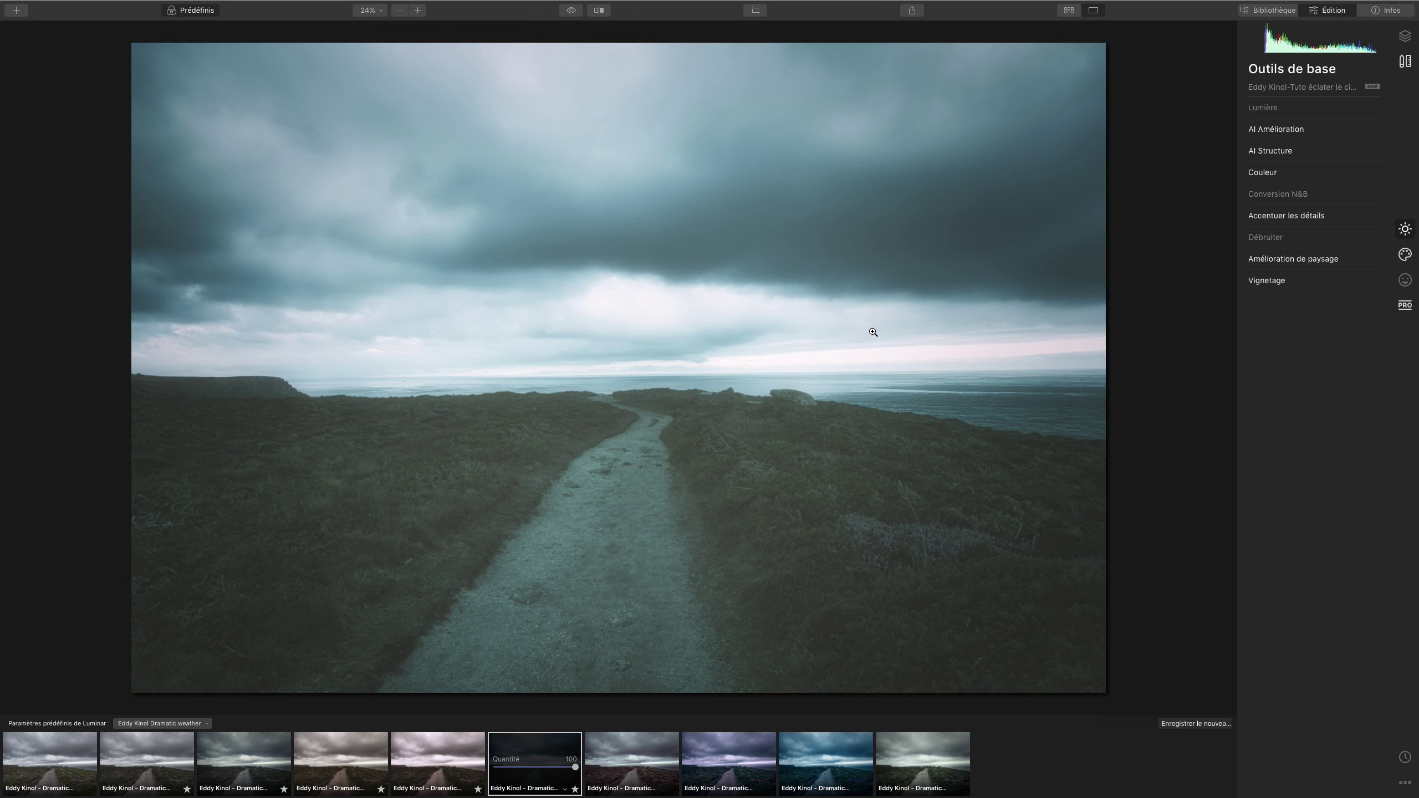
{"action": "left_click", "coordinate": [545, 769]}
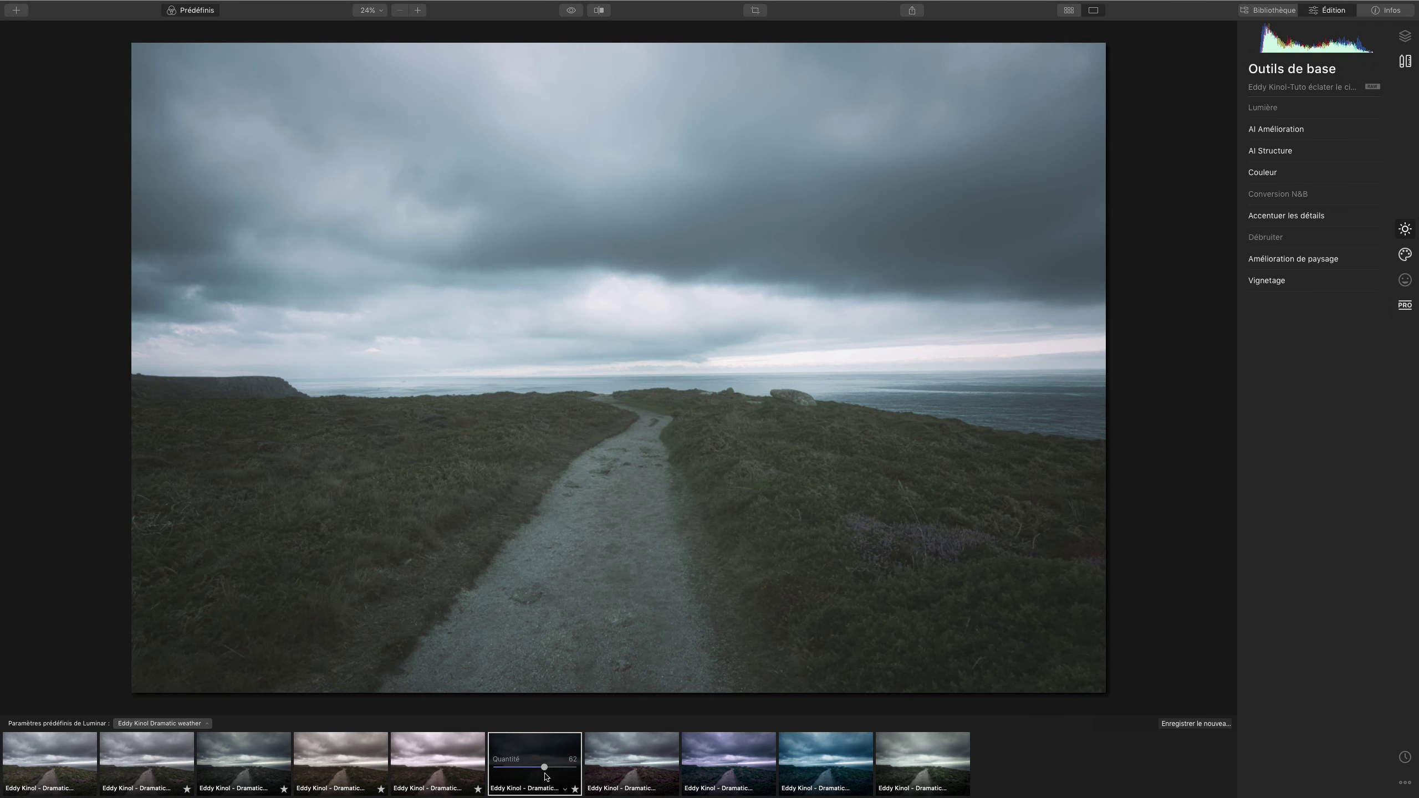
{"action": "left_click_drag", "start_coordinate": [545, 776], "coordinate": [575, 769]}
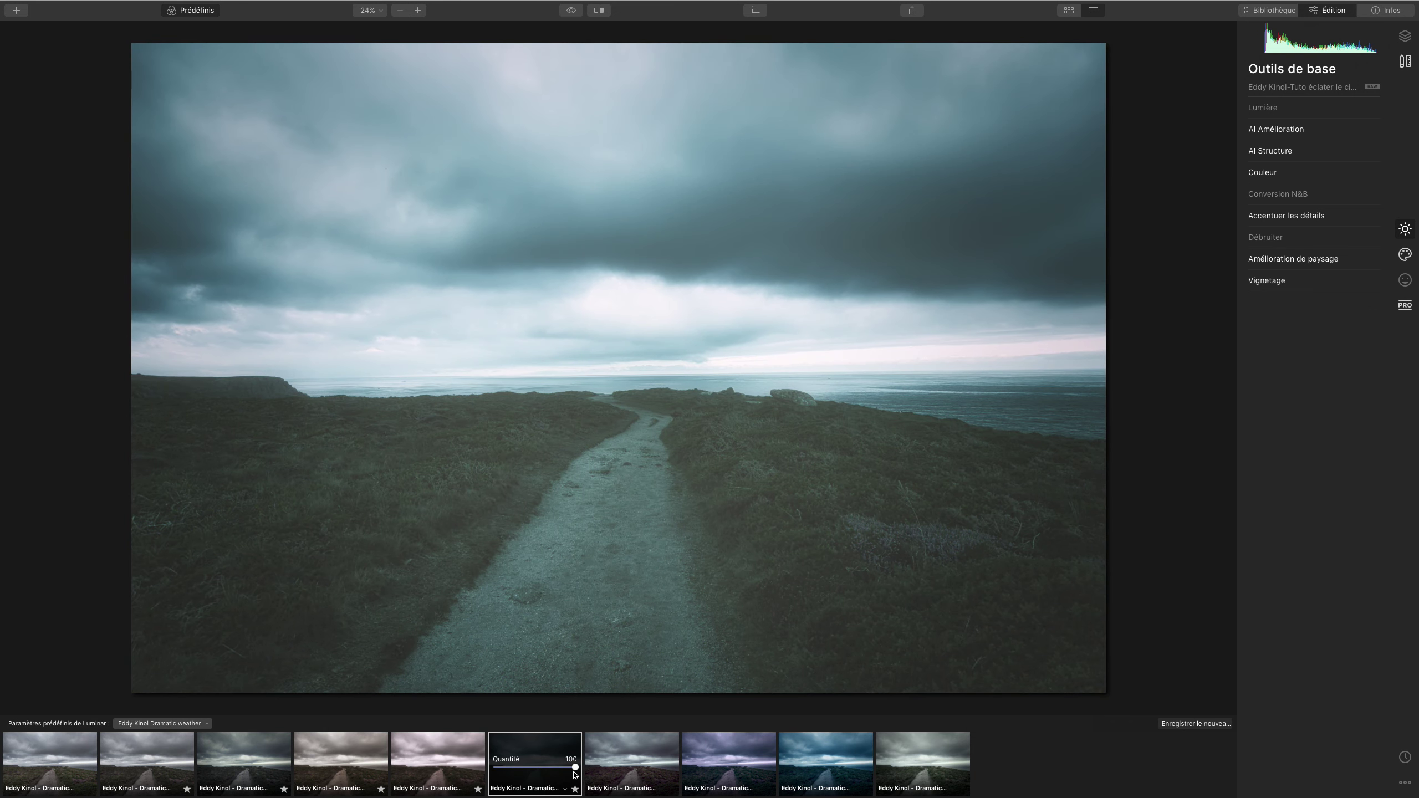
{"action": "left_click_drag", "start_coordinate": [576, 768], "coordinate": [485, 763]}
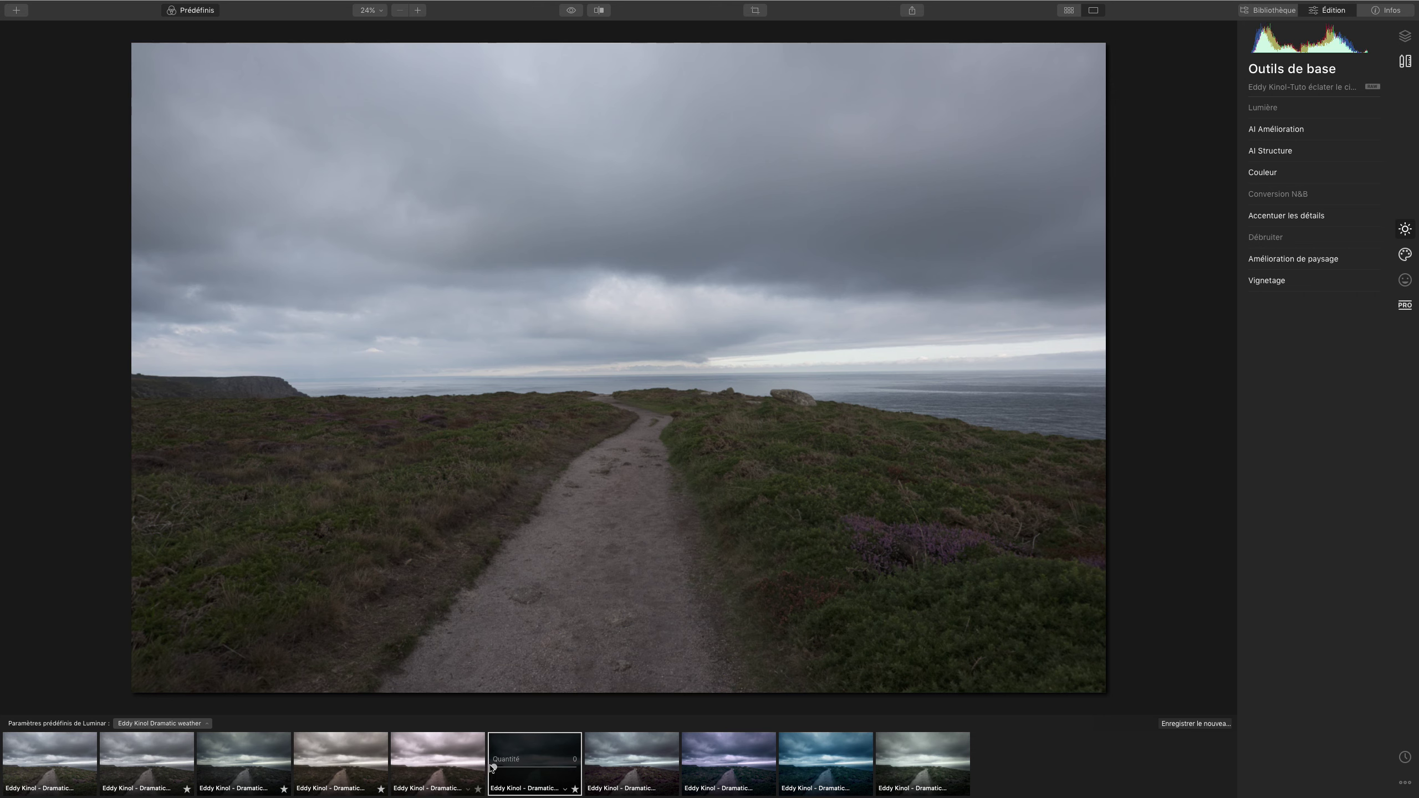
{"action": "left_click_drag", "start_coordinate": [495, 769], "coordinate": [527, 774]}
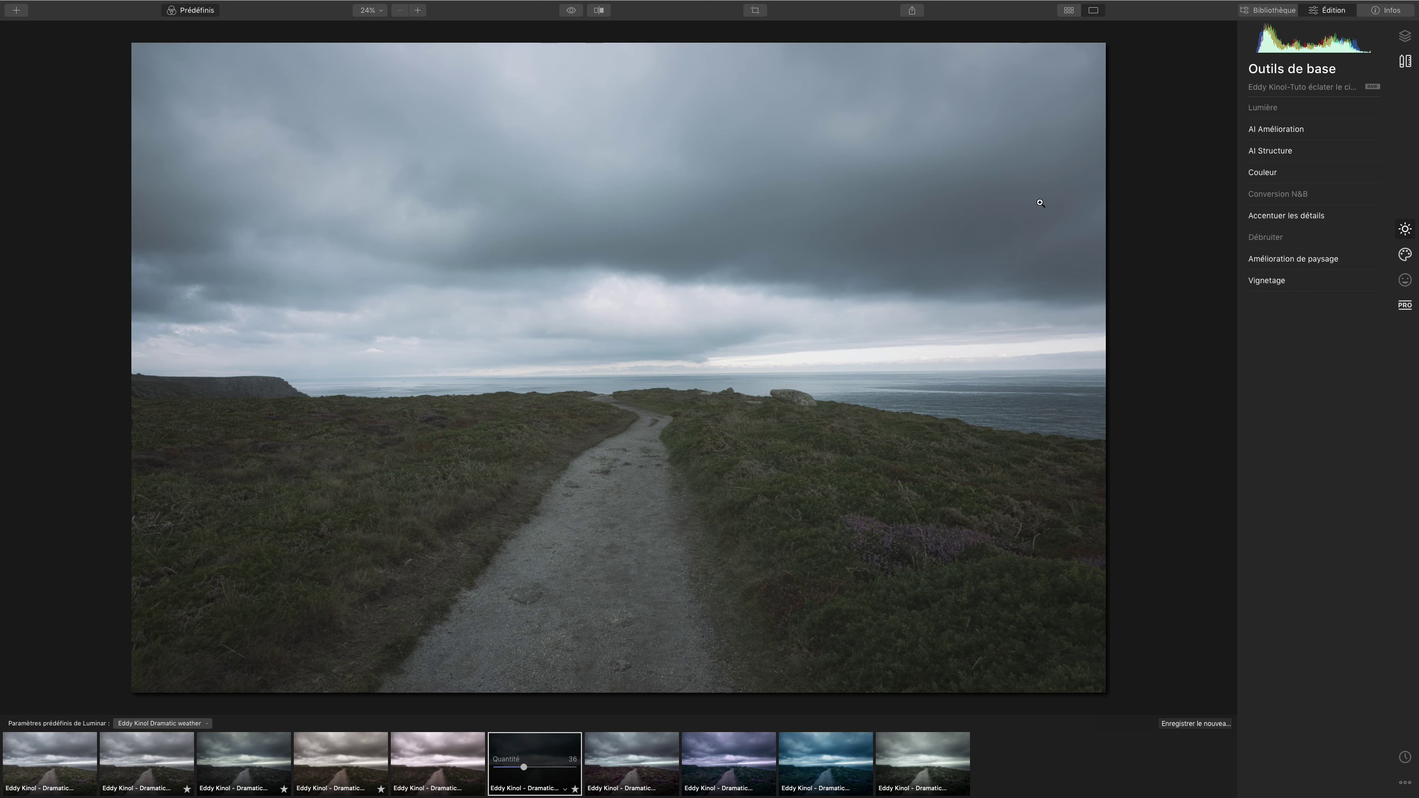
- Apply the seventh look of the collection and compare the photo before and after it
{"action": "left_click", "coordinate": [639, 753]}
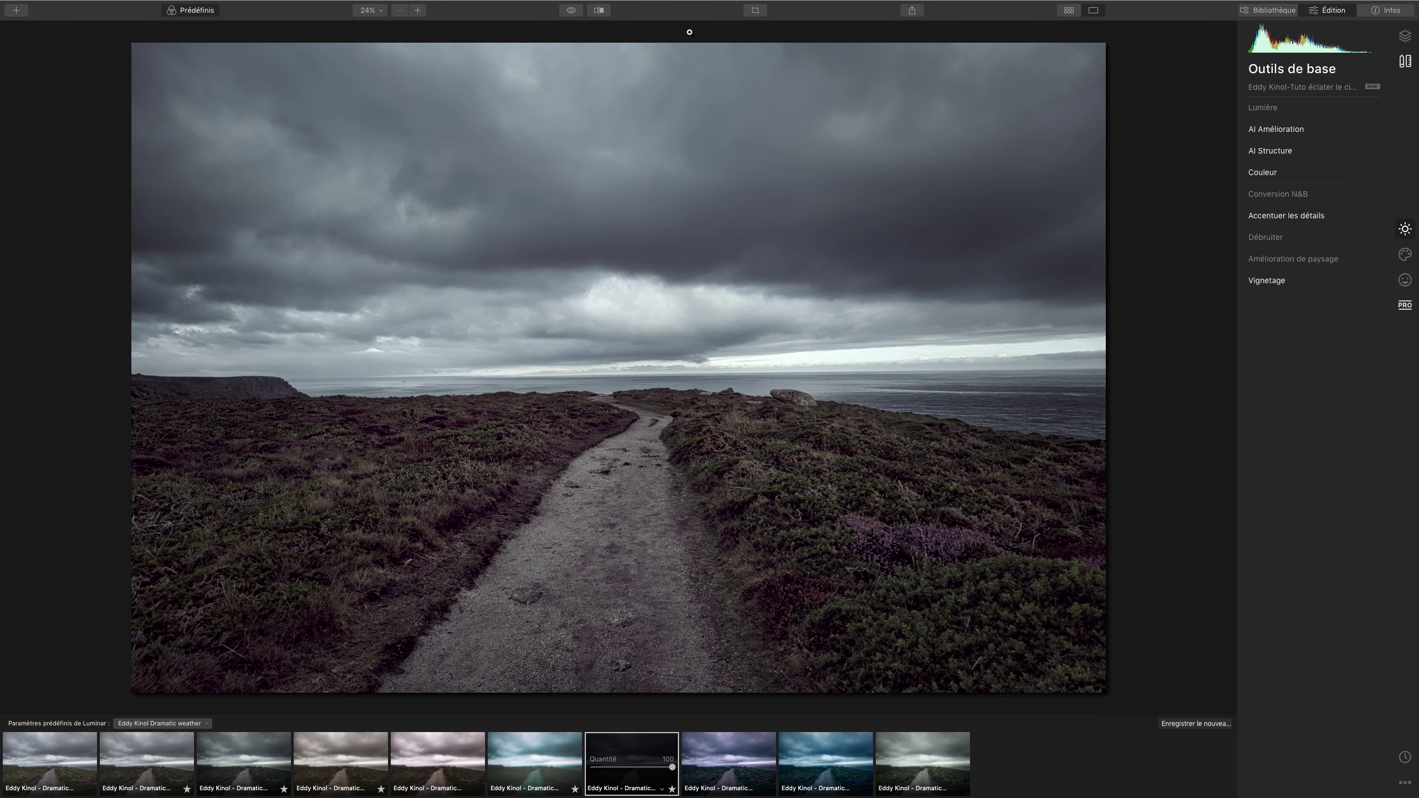
{"action": "mouse_move", "coordinate": [657, 6]}
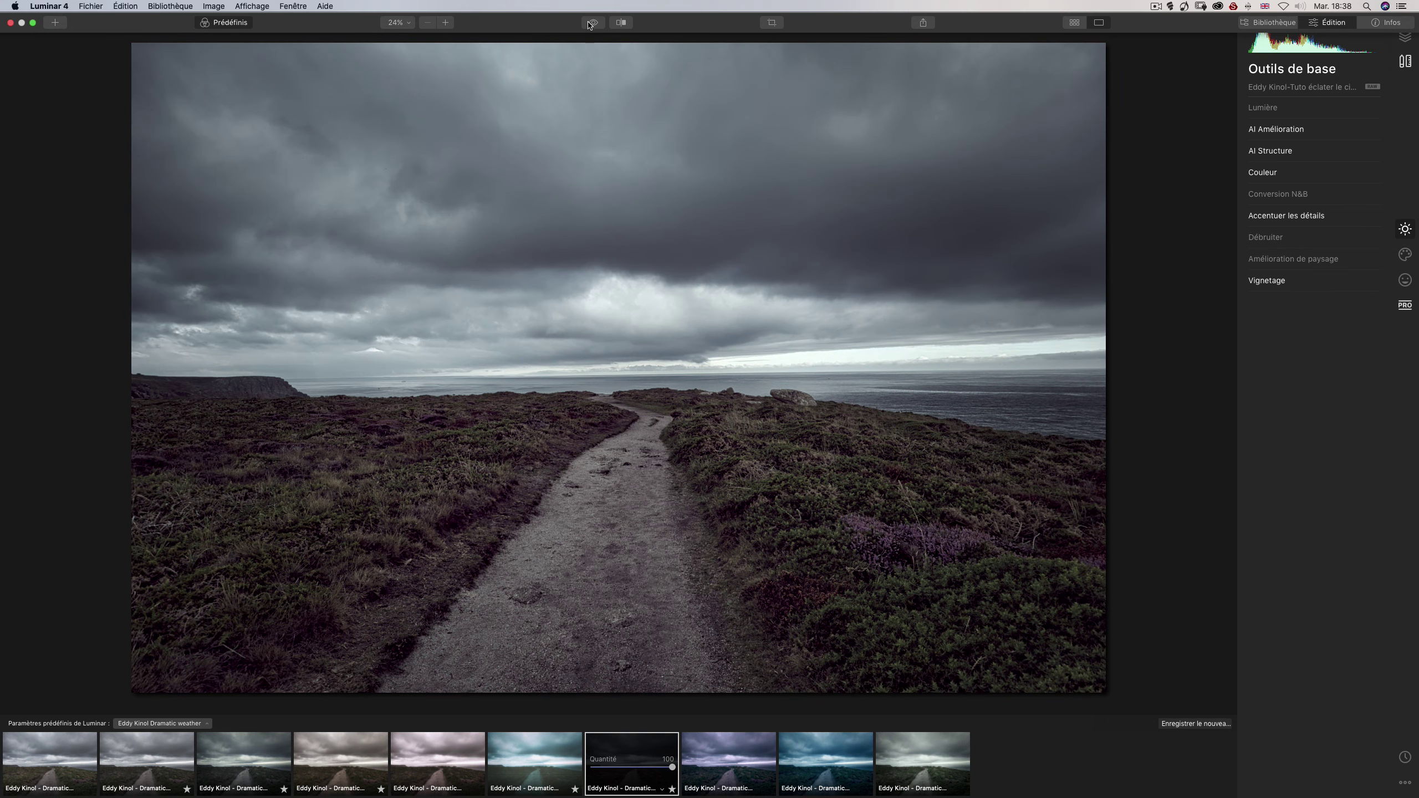
{"action": "left_click", "coordinate": [589, 24]}
{"action": "left_click", "coordinate": [589, 25]}
{"action": "left_click", "coordinate": [589, 24]}
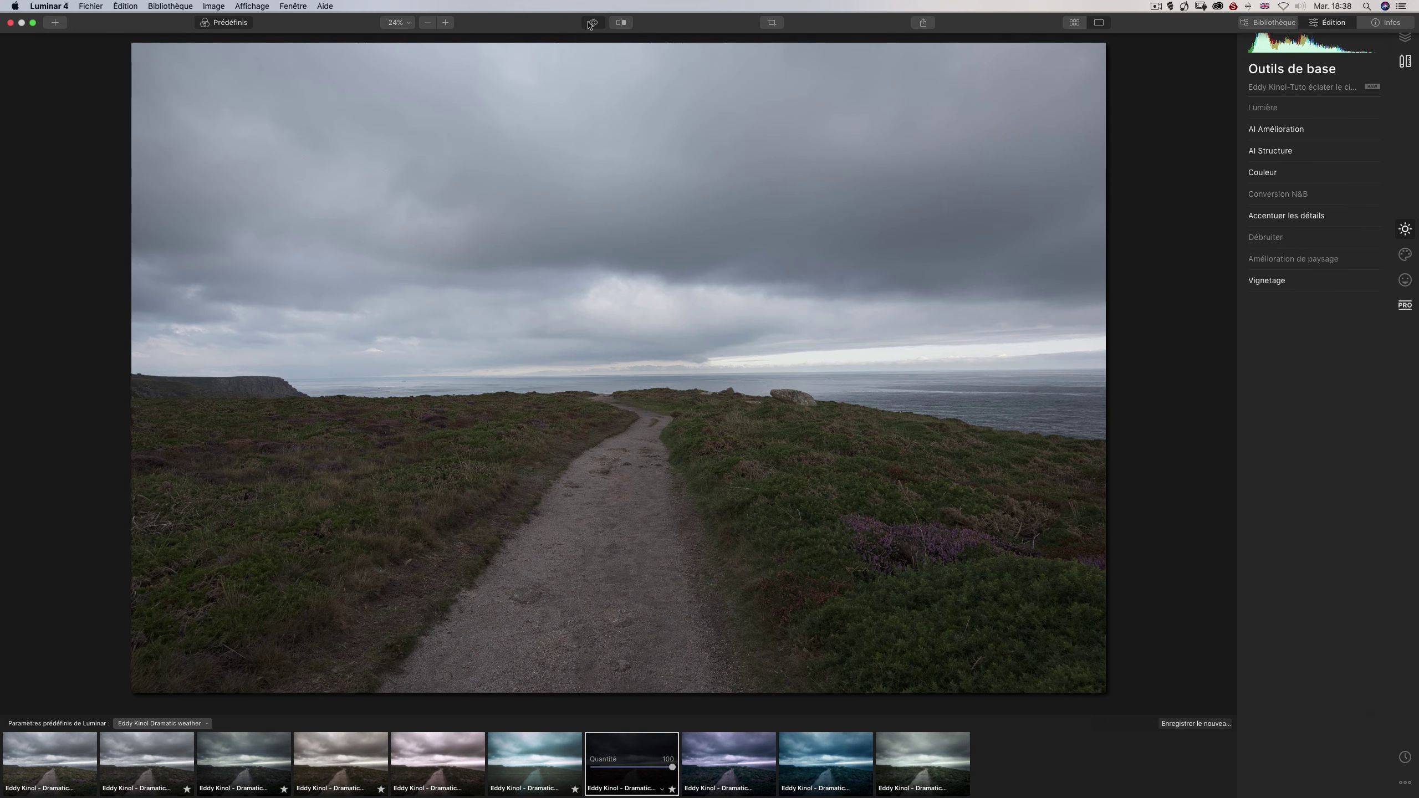
{"action": "left_click", "coordinate": [589, 24]}
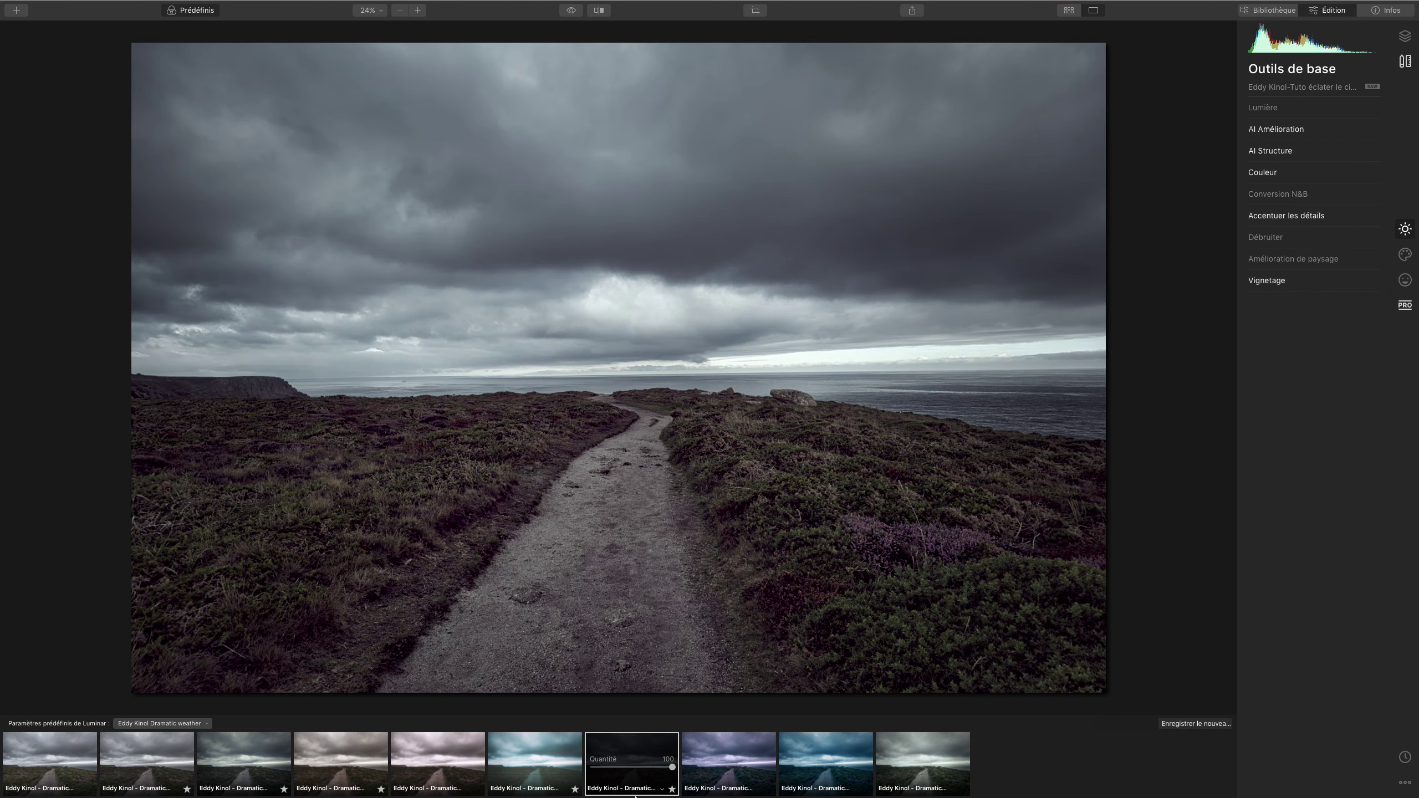
- Reduce the seventh look's amount to 44
{"action": "left_click", "coordinate": [648, 769]}
{"action": "left_click_drag", "start_coordinate": [648, 769], "coordinate": [638, 768]}
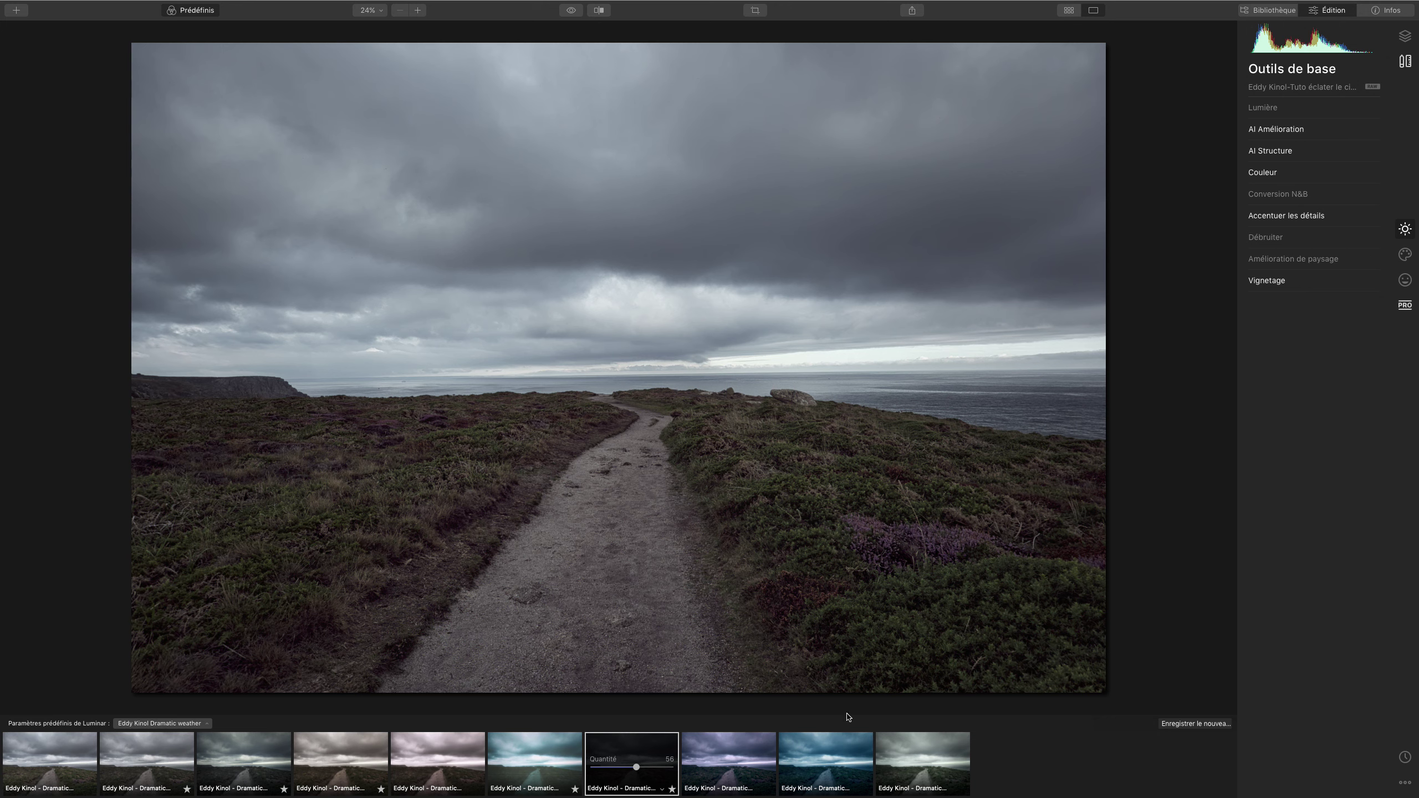
{"action": "mouse_move", "coordinate": [637, 767]}
{"action": "left_mouse_down"}
{"action": "mouse_move", "coordinate": [612, 769]}
{"action": "mouse_move", "coordinate": [627, 769]}
{"action": "left_mouse_up"}
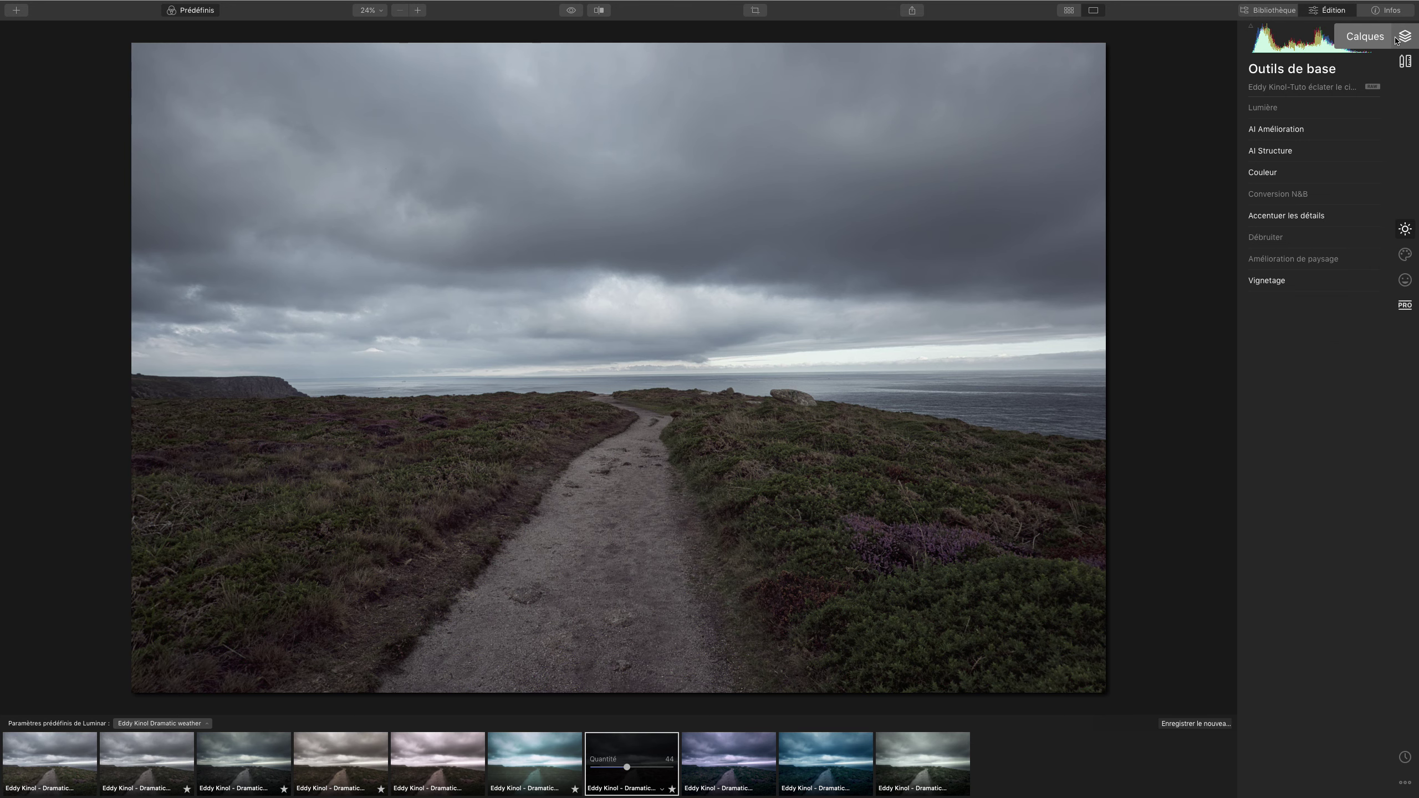
- Apply the eighth, purple-toned look of the collection at an amount of 100
{"action": "left_click", "coordinate": [723, 754]}
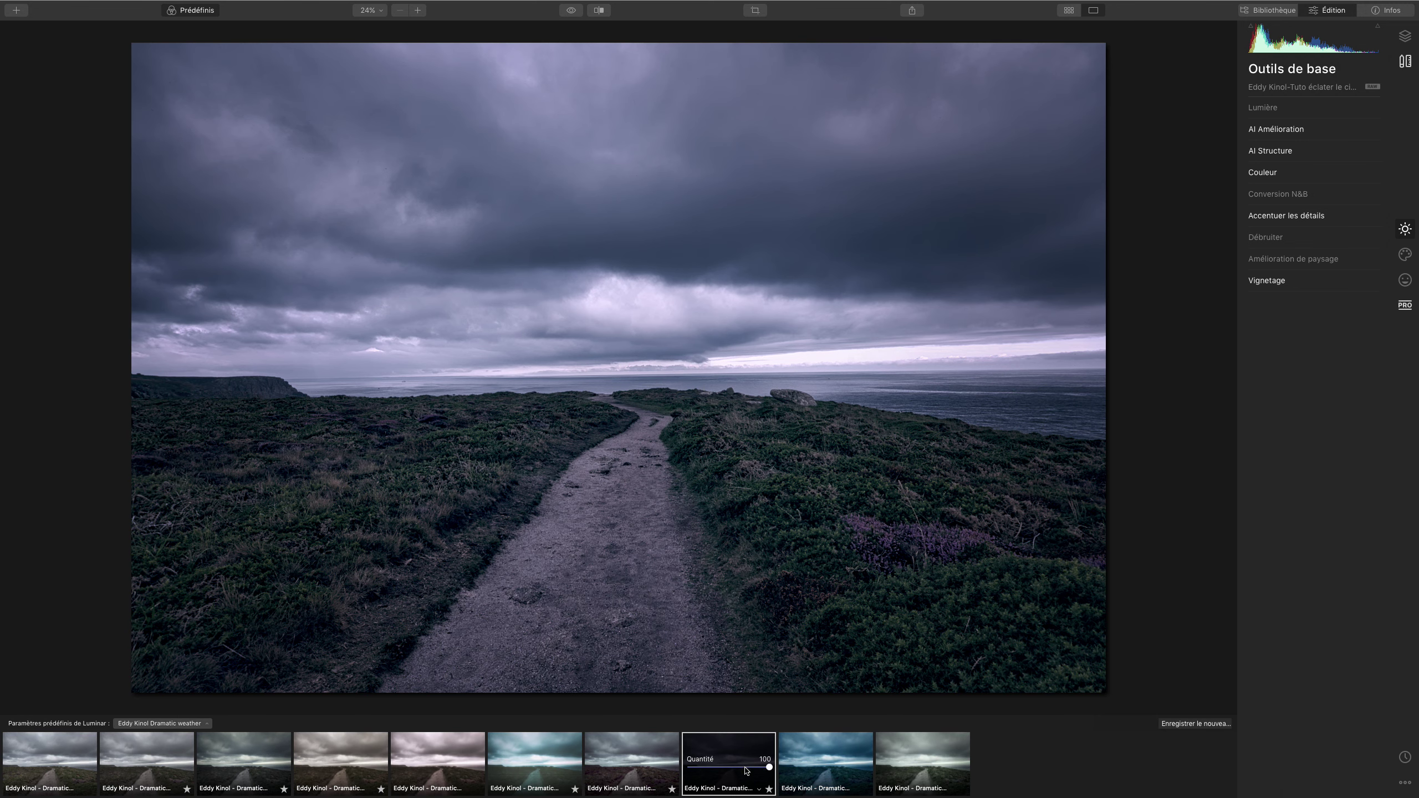
- Reduce the eighth, purple-toned look's amount to 71
{"action": "mouse_move", "coordinate": [769, 768]}
{"action": "left_mouse_down"}
{"action": "mouse_move", "coordinate": [658, 775]}
{"action": "mouse_move", "coordinate": [747, 770]}
{"action": "left_mouse_up"}
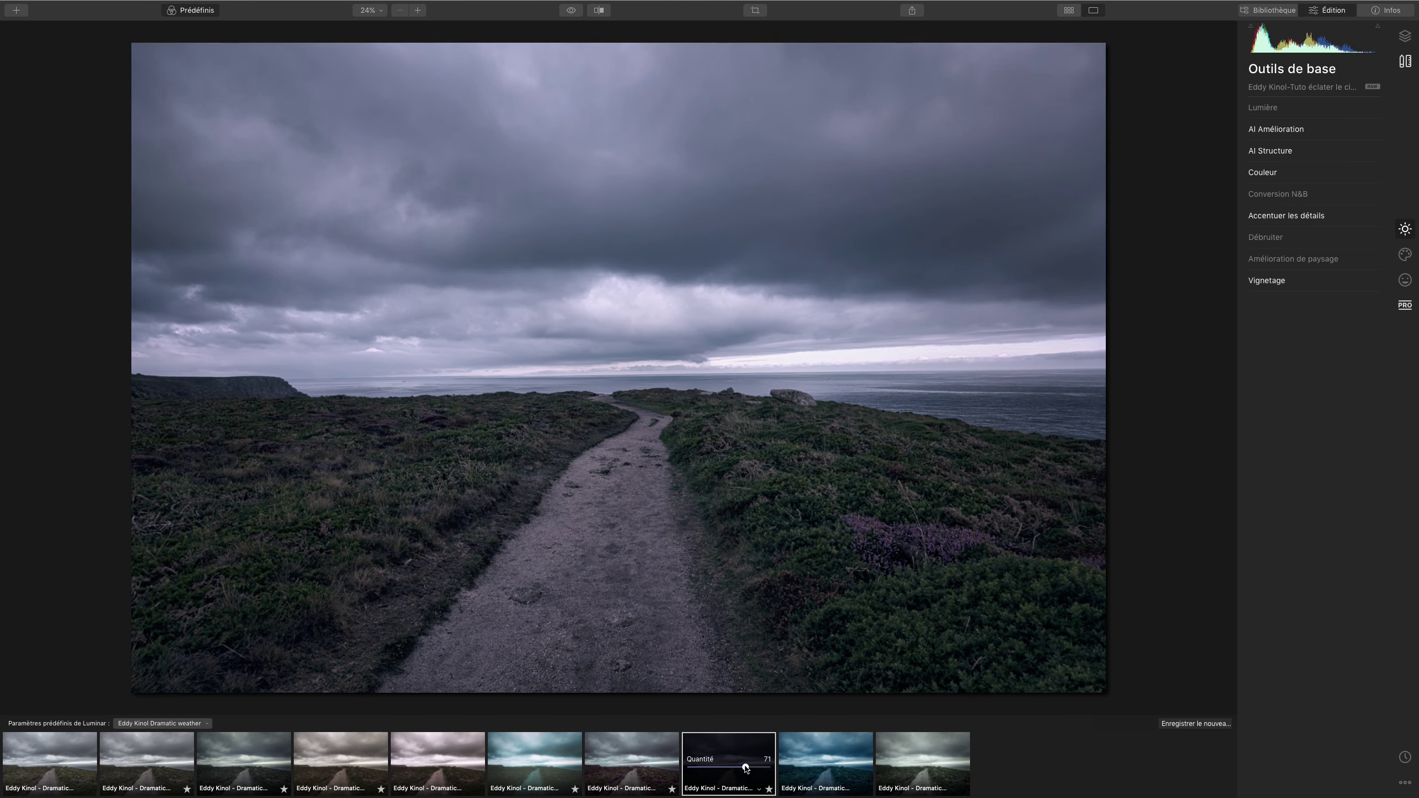
- Apply the ninth, blue-toned look at an amount of 57 and compare the photo before and after it
{"action": "left_click", "coordinate": [805, 749]}
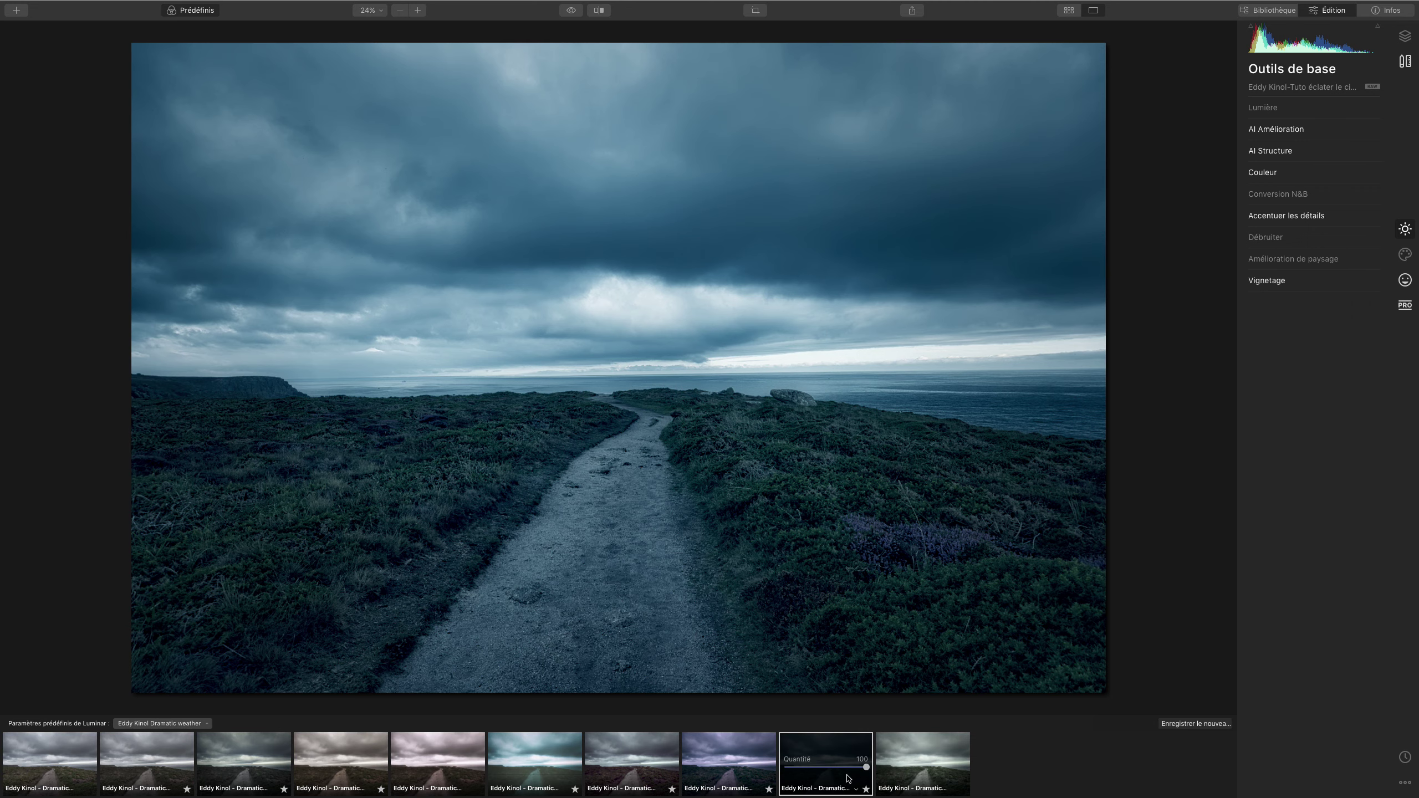
{"action": "left_click_drag", "start_coordinate": [866, 769], "coordinate": [831, 772]}
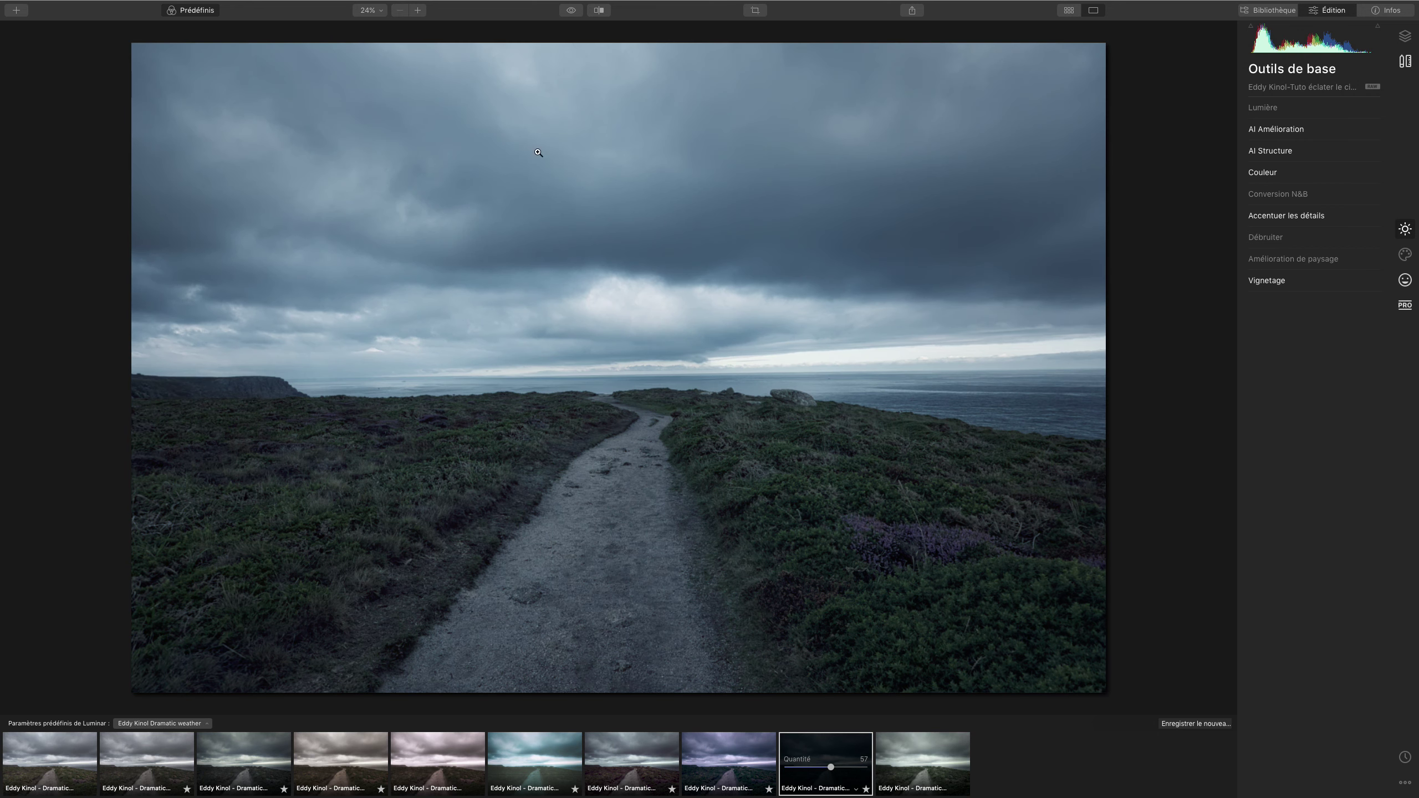
{"action": "left_click", "coordinate": [573, 14]}
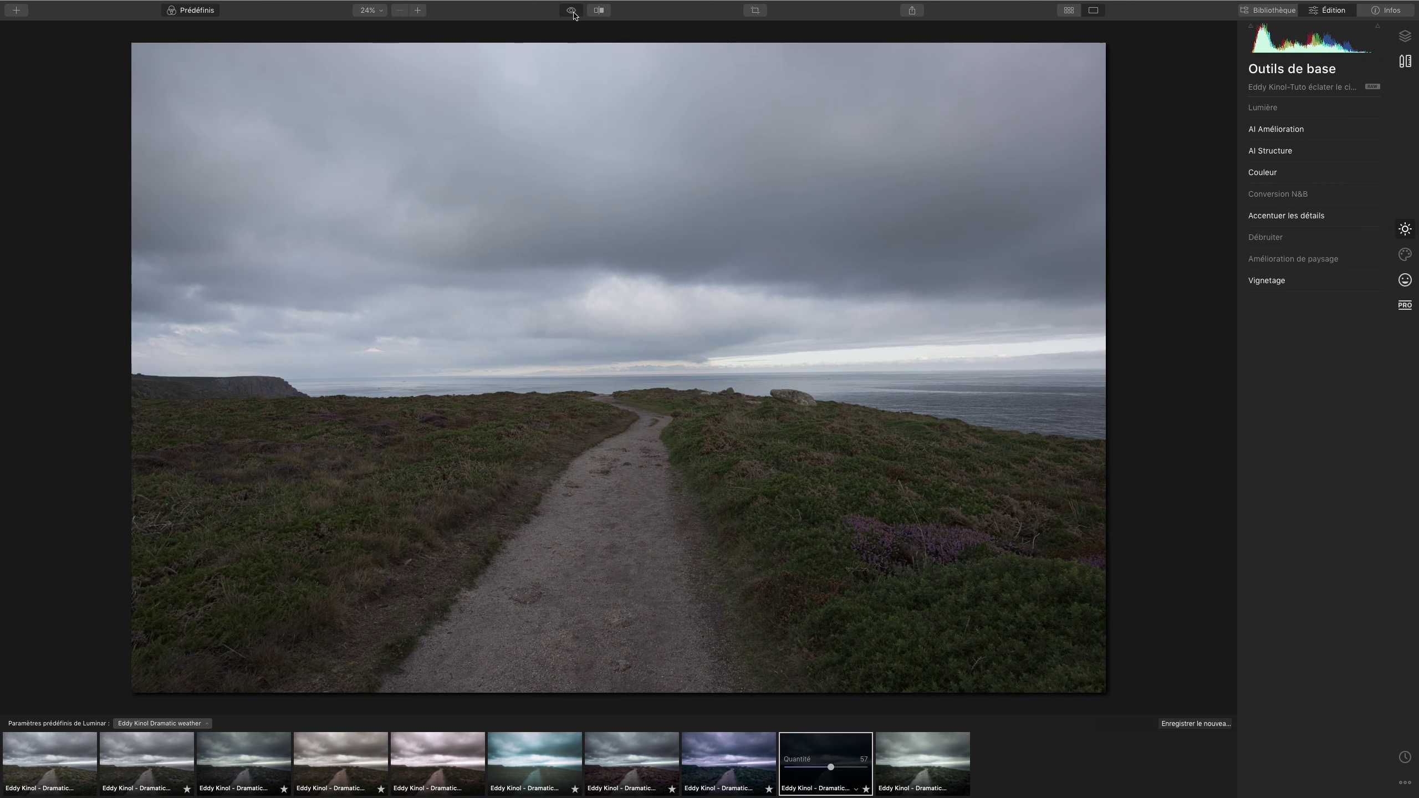
{"action": "left_click", "coordinate": [572, 11]}
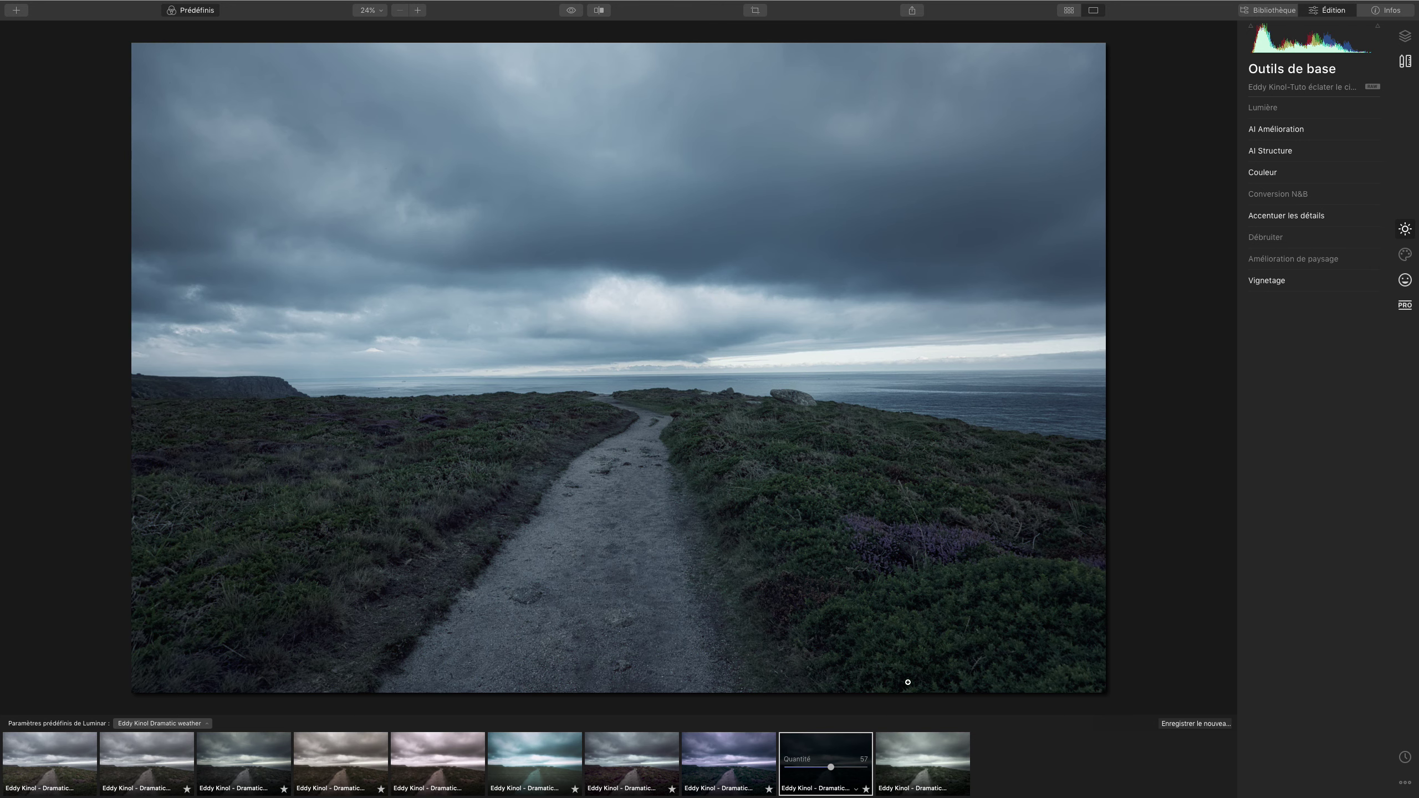
- Apply the tenth, green-toned look, try an amount of 50, settle on 65 and compare the photo before and after it
{"action": "left_click", "coordinate": [919, 755]}
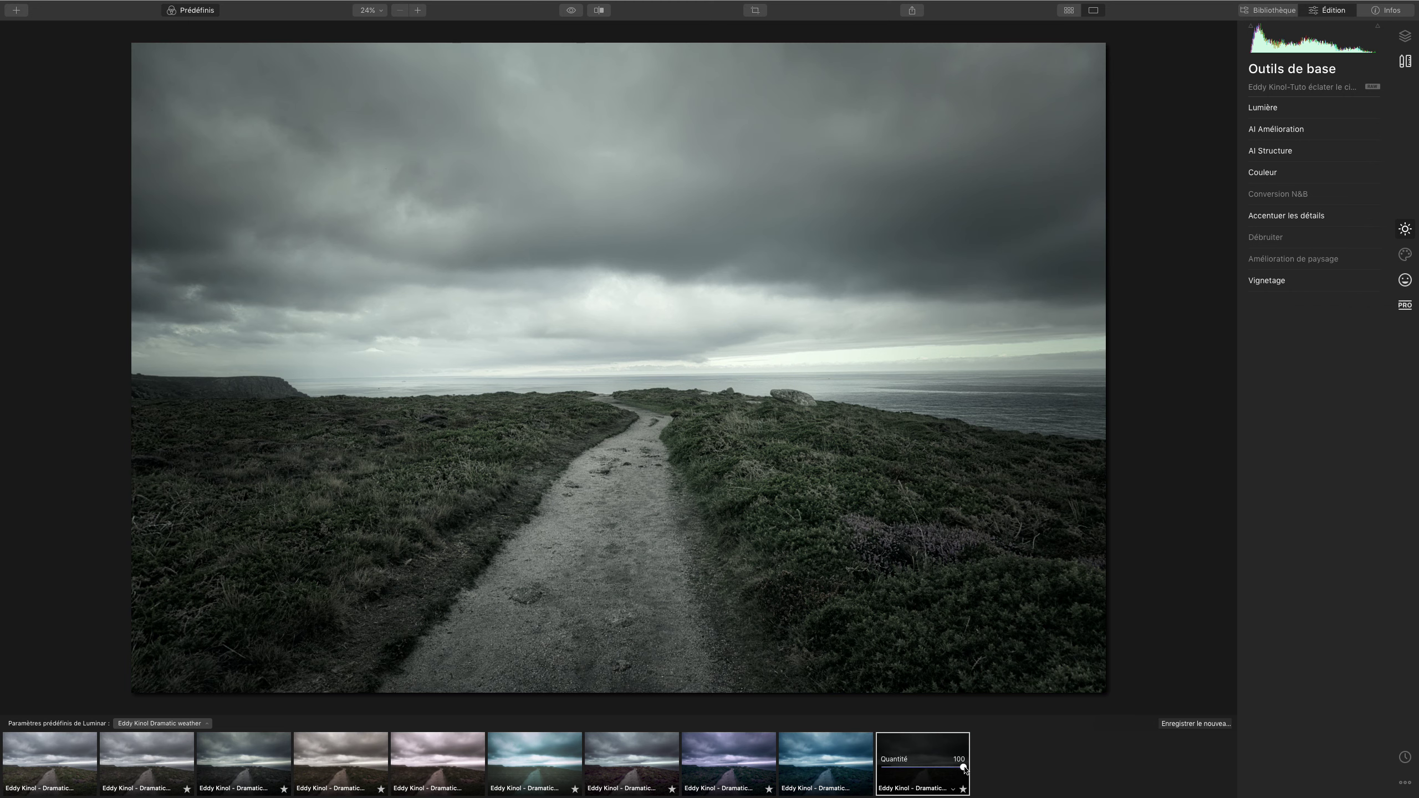
{"action": "left_click_drag", "start_coordinate": [962, 769], "coordinate": [923, 768]}
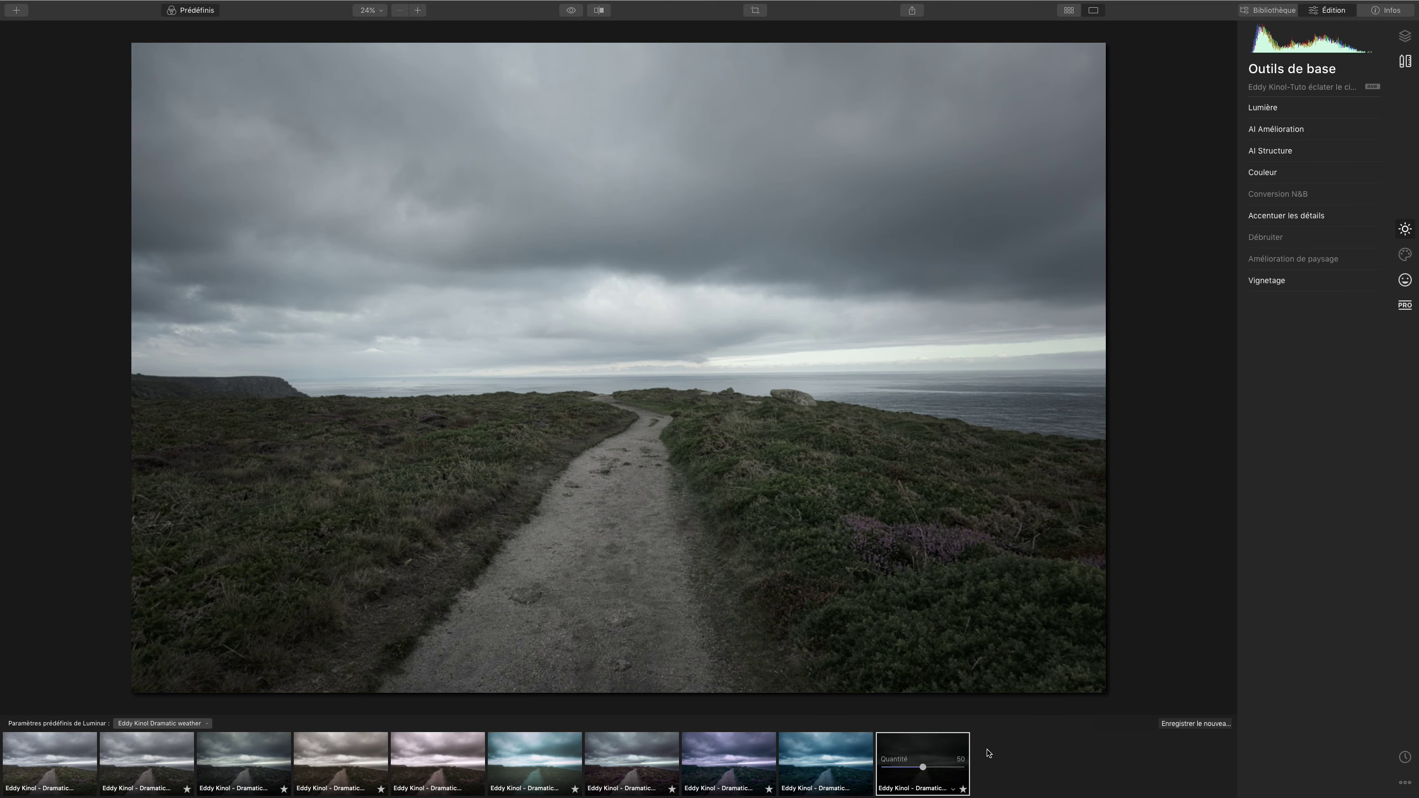
{"action": "left_click_drag", "start_coordinate": [923, 767], "coordinate": [935, 767]}
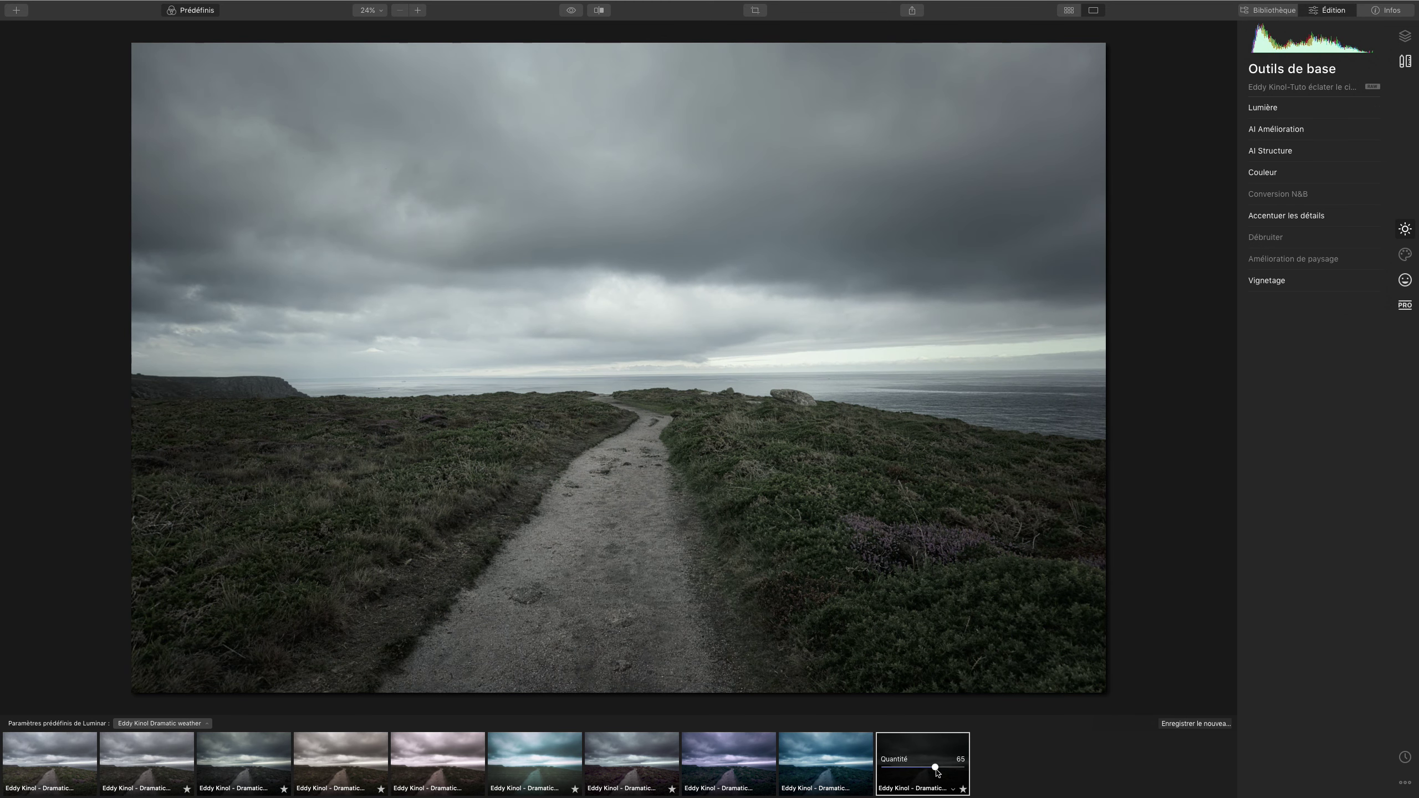
{"action": "left_click", "coordinate": [572, 10]}
{"action": "left_click", "coordinate": [576, 13]}
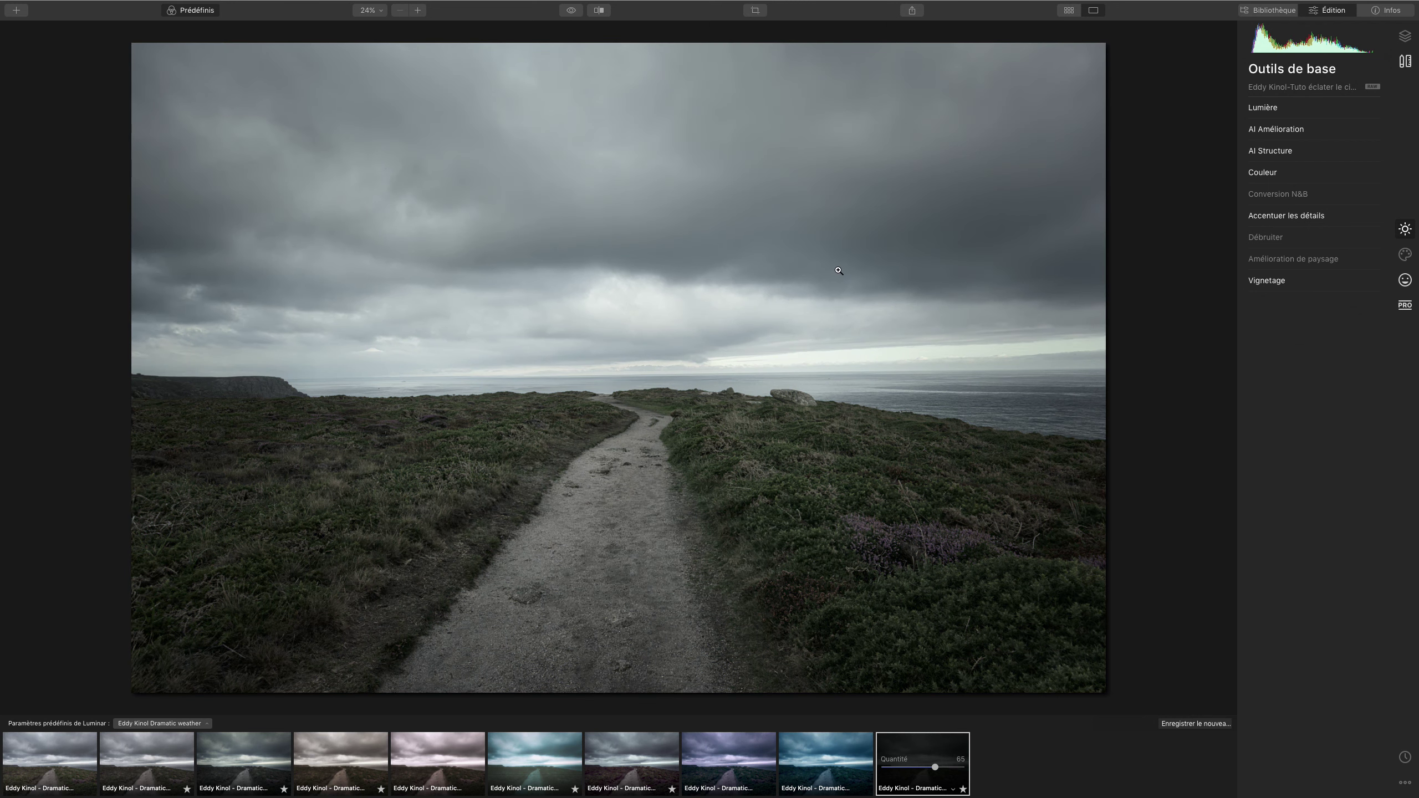